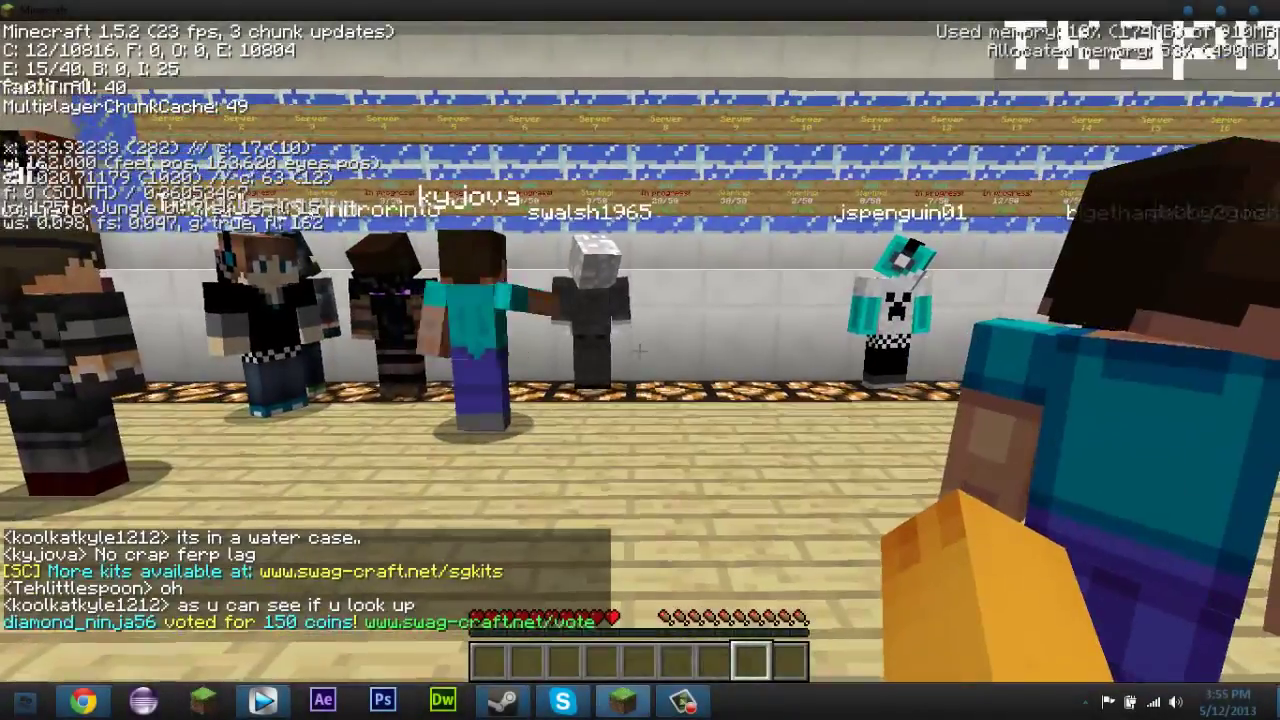
# Walk through the server lobby toward the purple portal and the crowd of players
pyautogui.press('w')
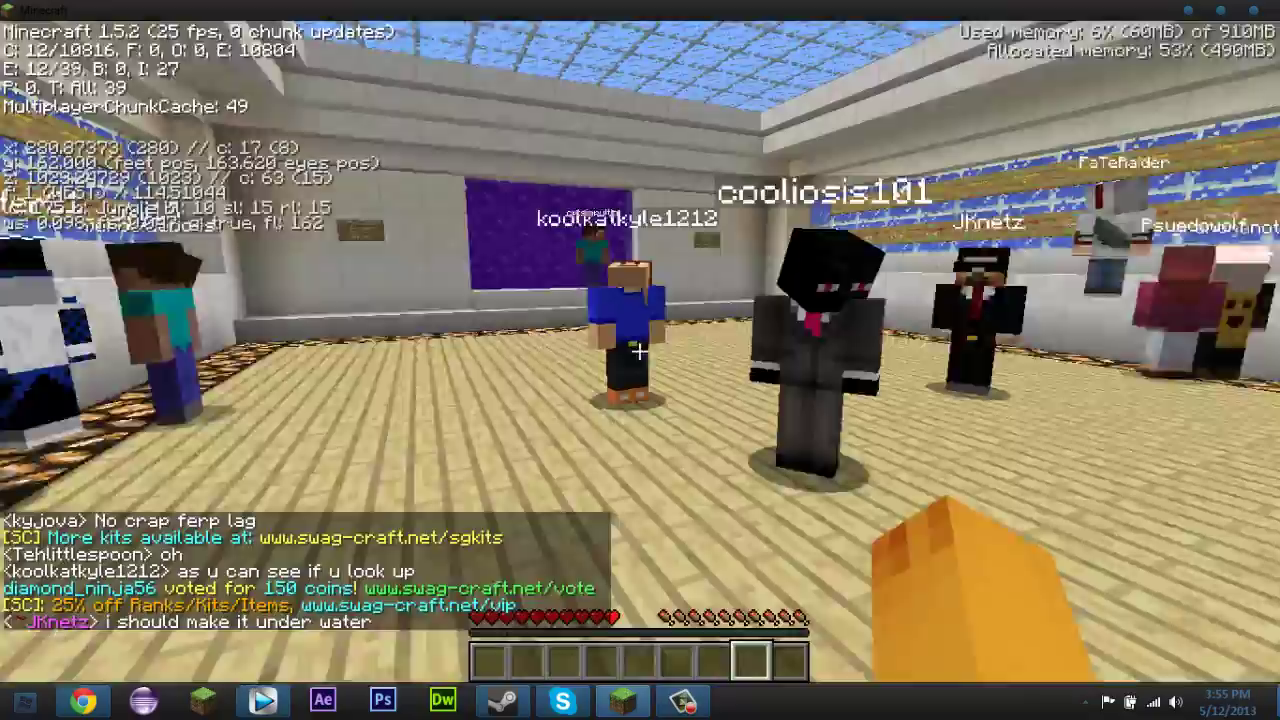
pyautogui.press('w')
pyautogui.press('w')
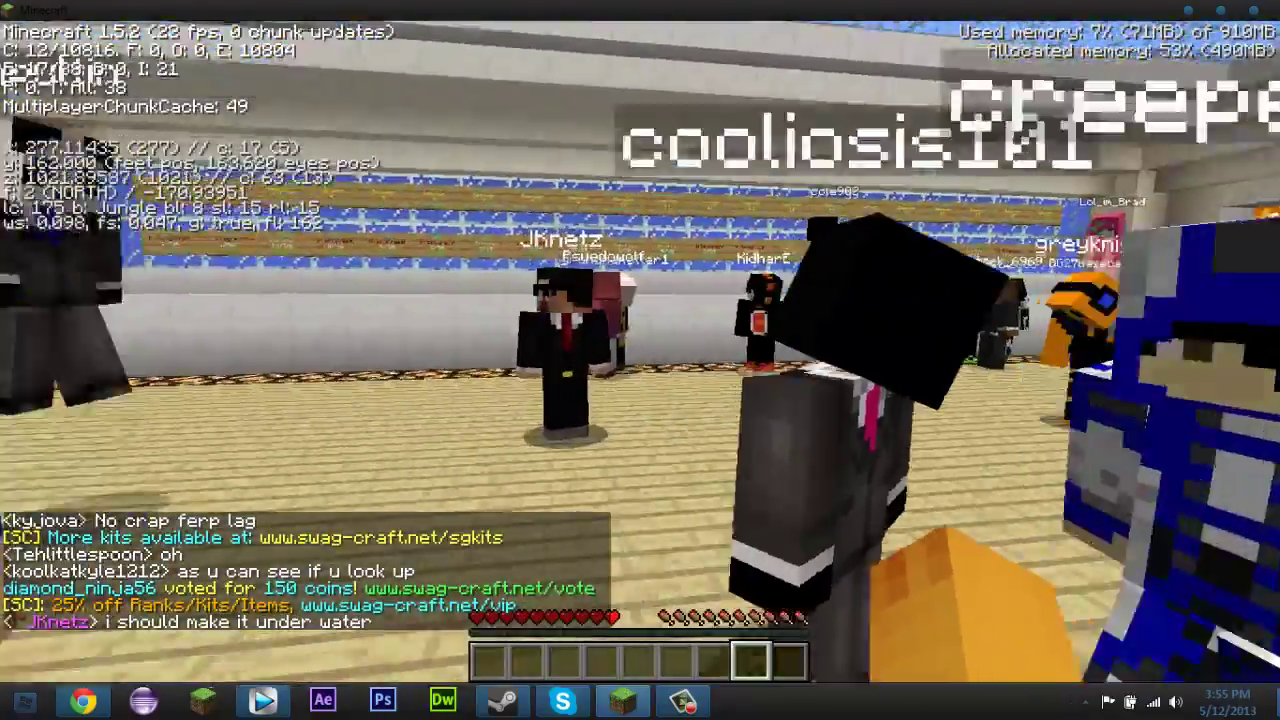
pyautogui.press('w')
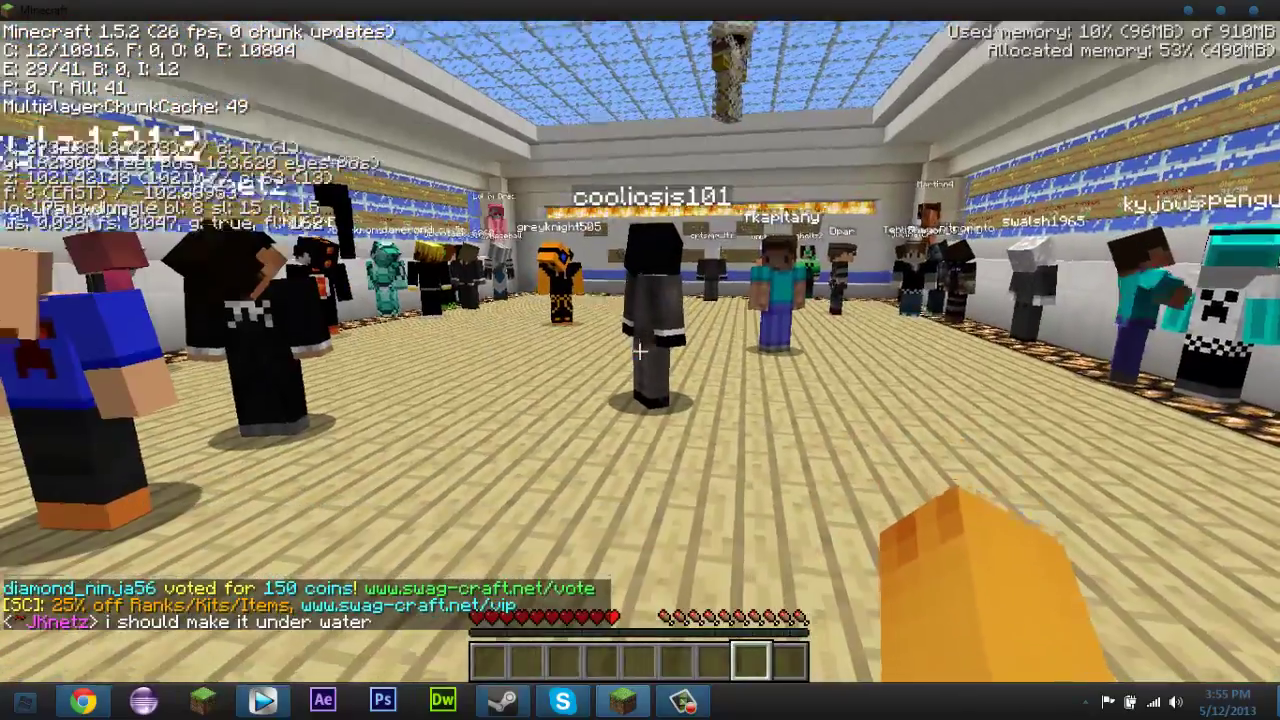
pyautogui.press('w')
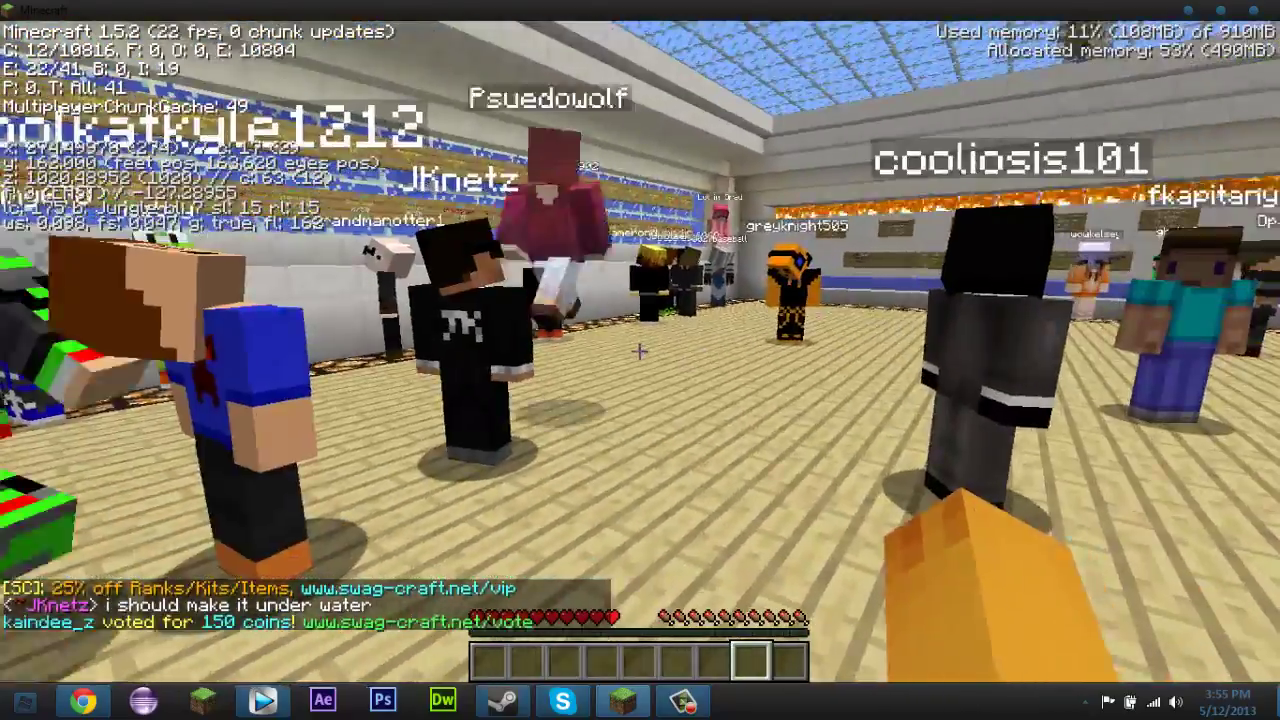
pyautogui.press('w')
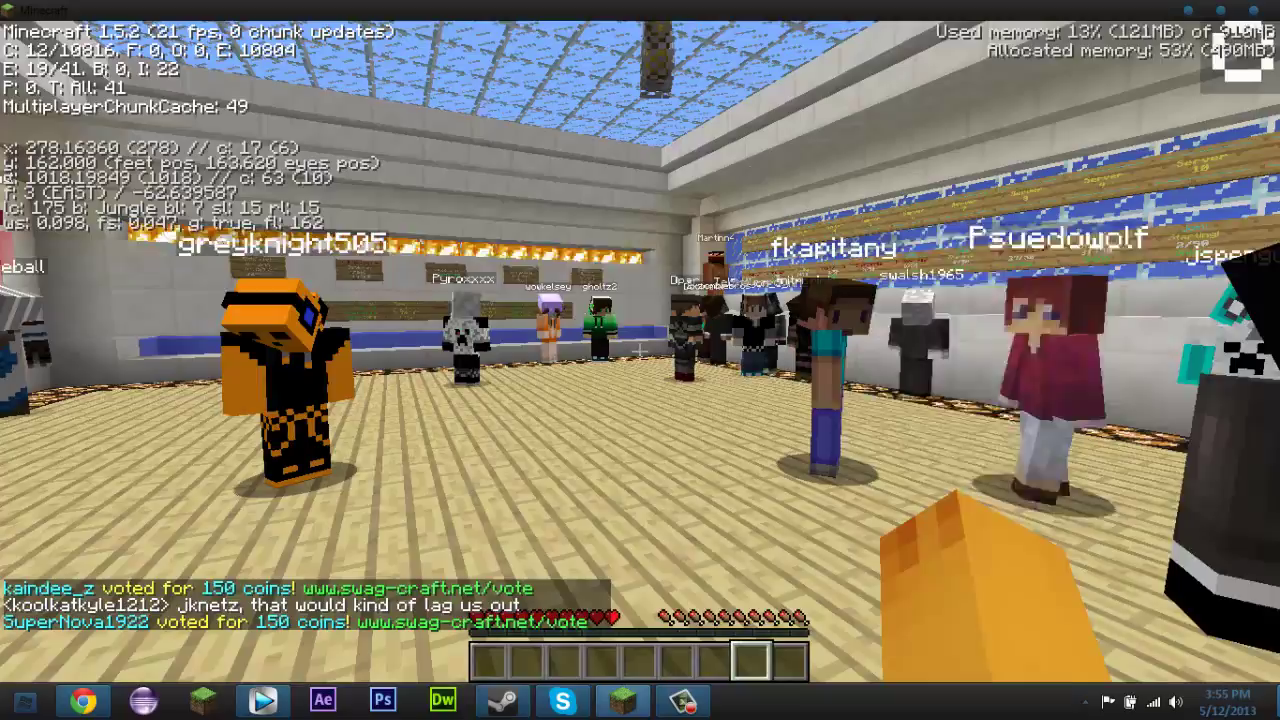
pyautogui.press('w')
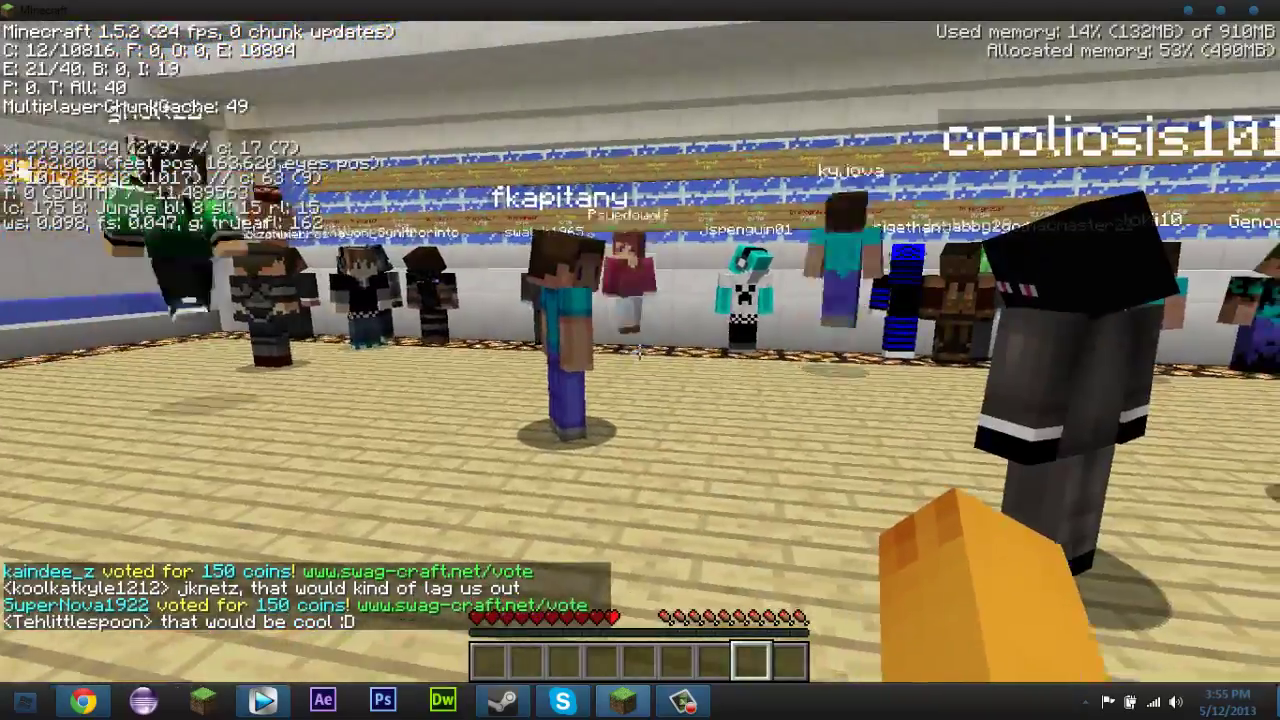
pyautogui.press('w')
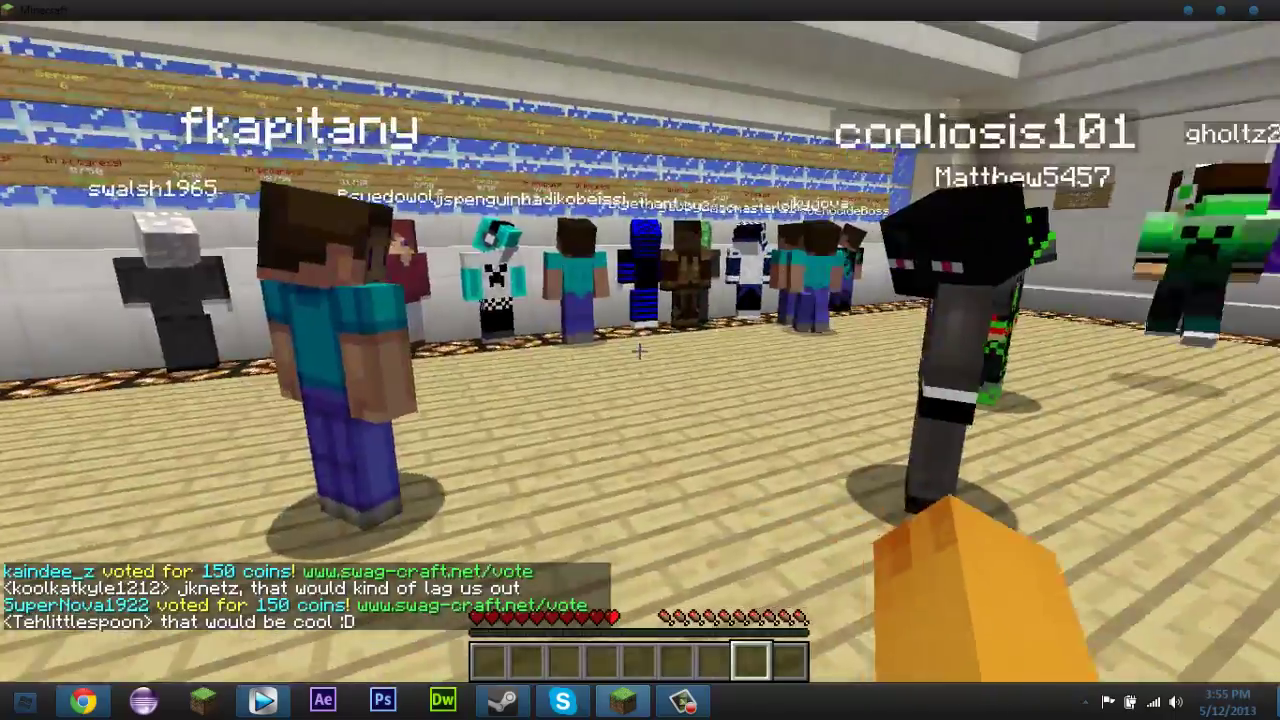
pyautogui.press('w')
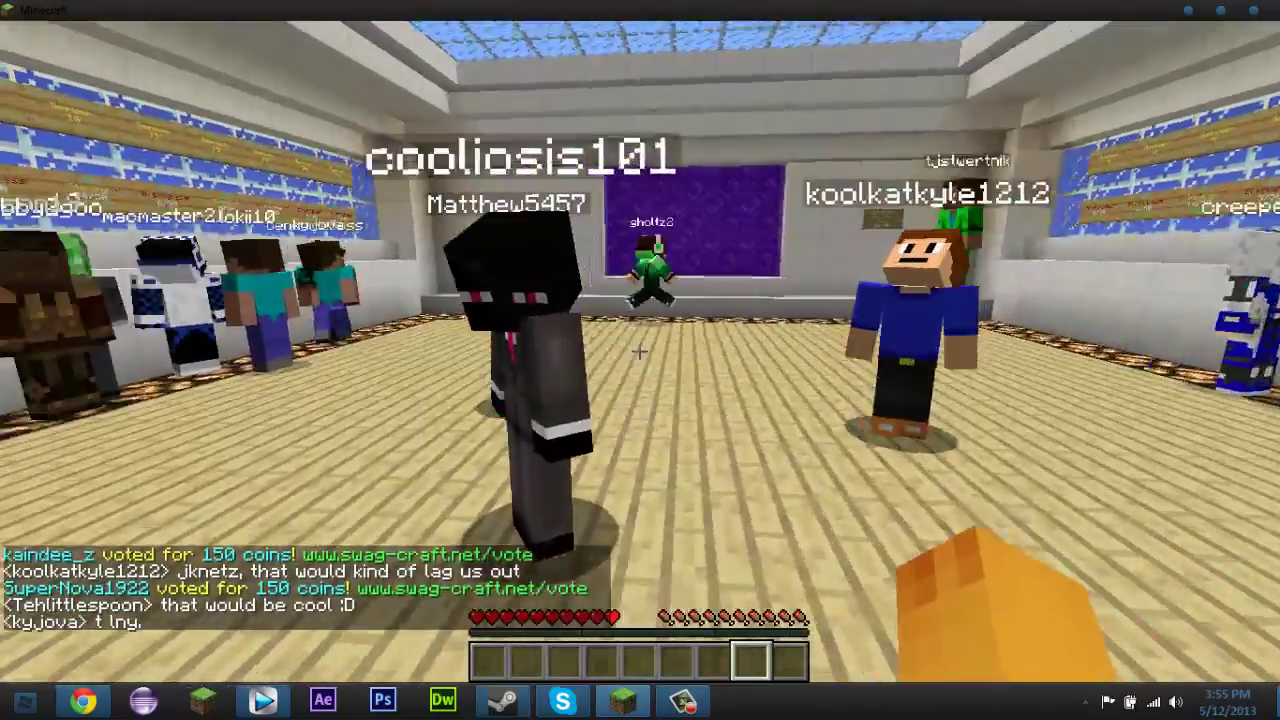
pyautogui.press('w')
pyautogui.press('w')
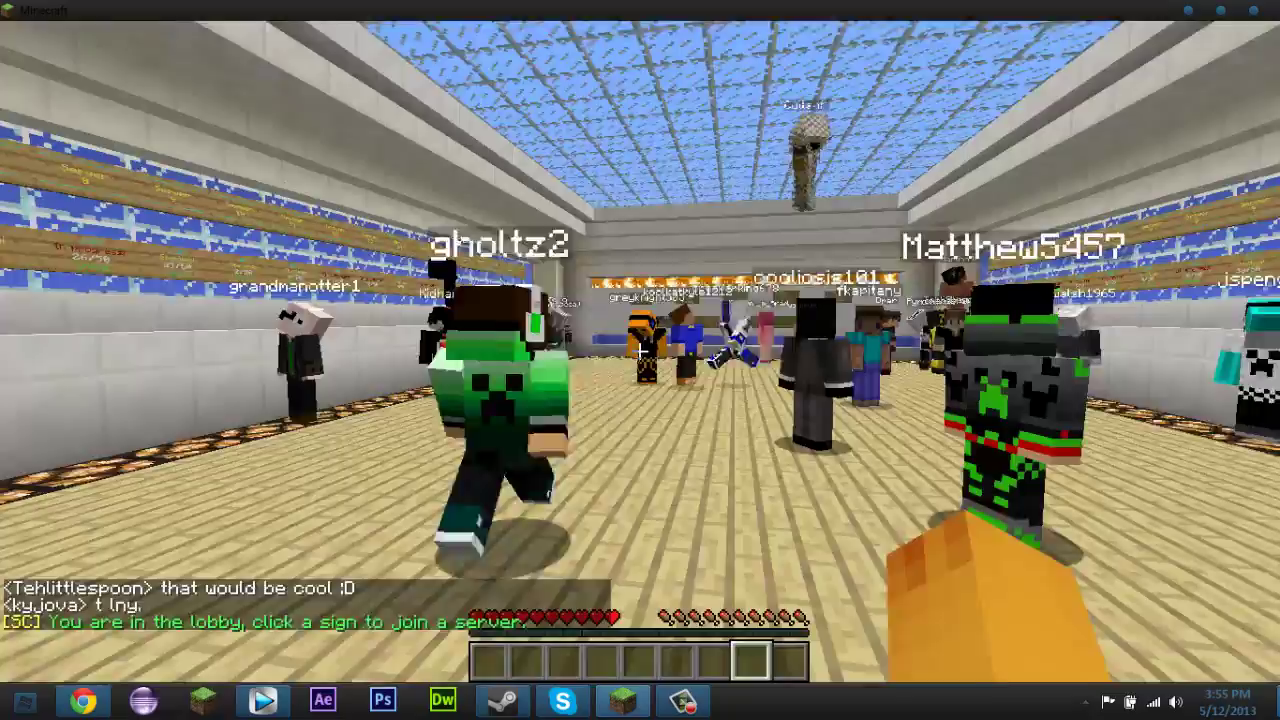
# Show the F3 debug overlay with frame rate, walk a bit further, and pause the game
pyautogui.press('w')
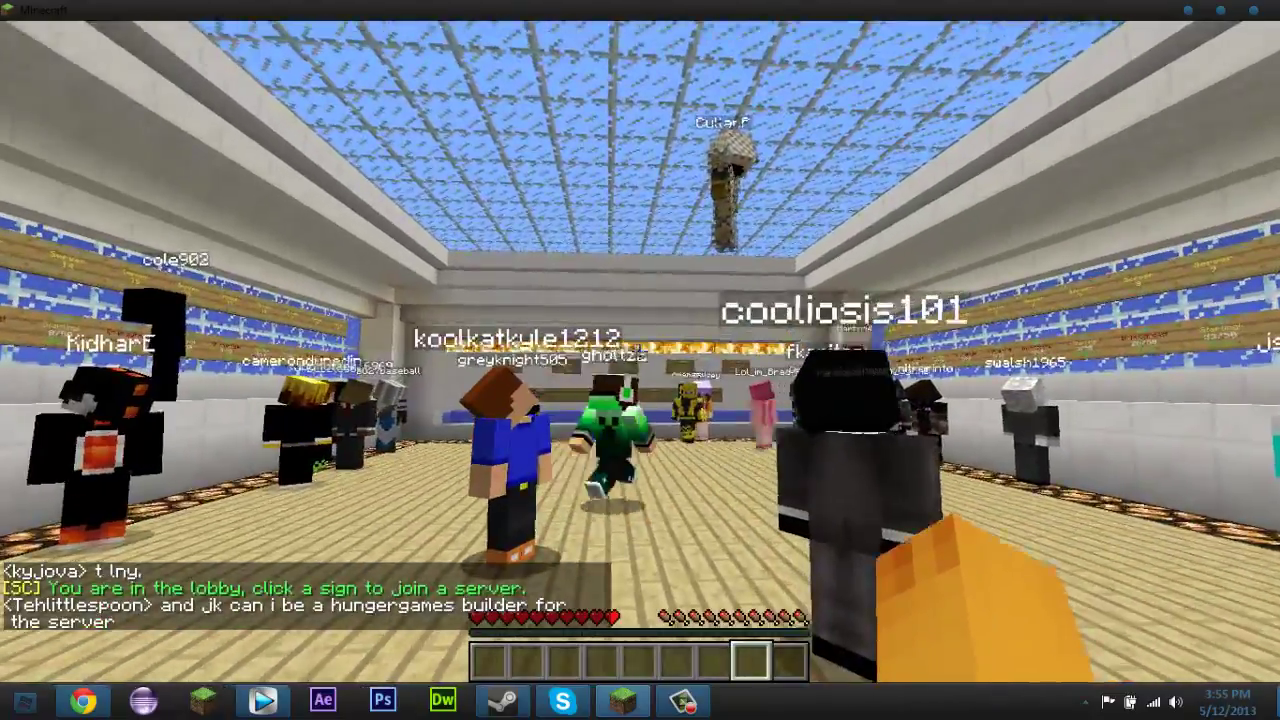
pyautogui.press('F3')
pyautogui.press('w')
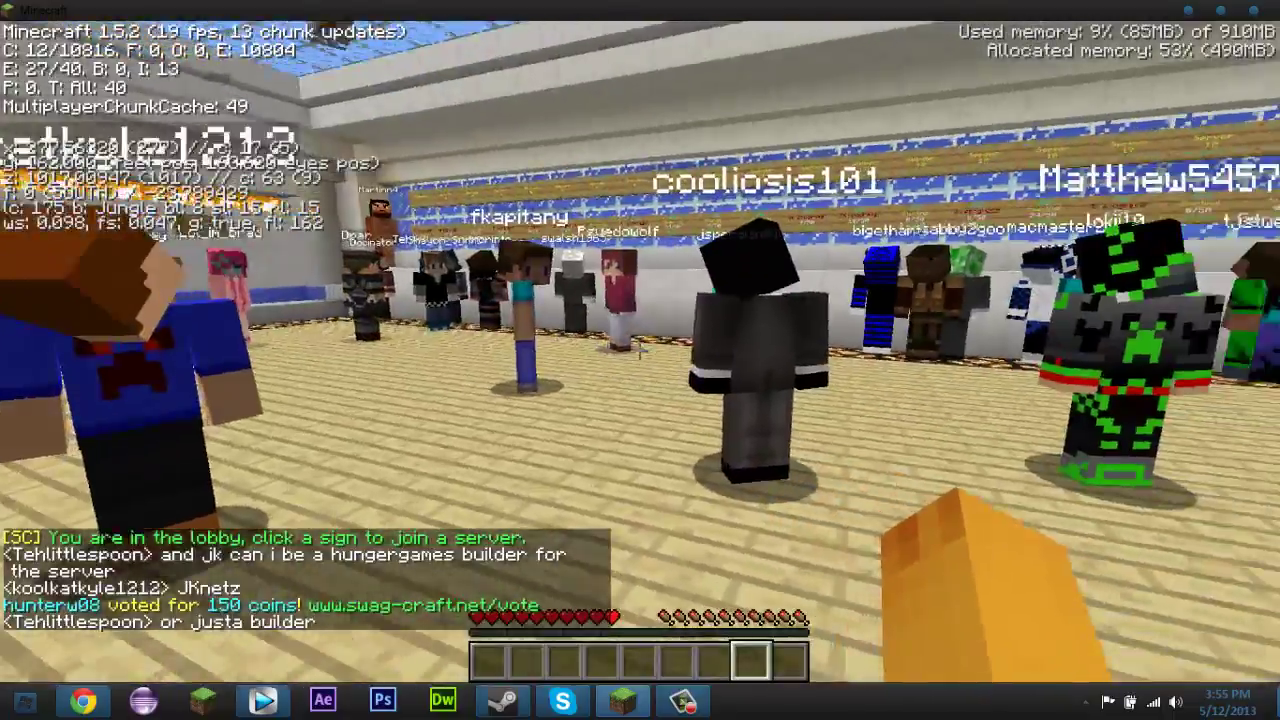
pyautogui.press('w')
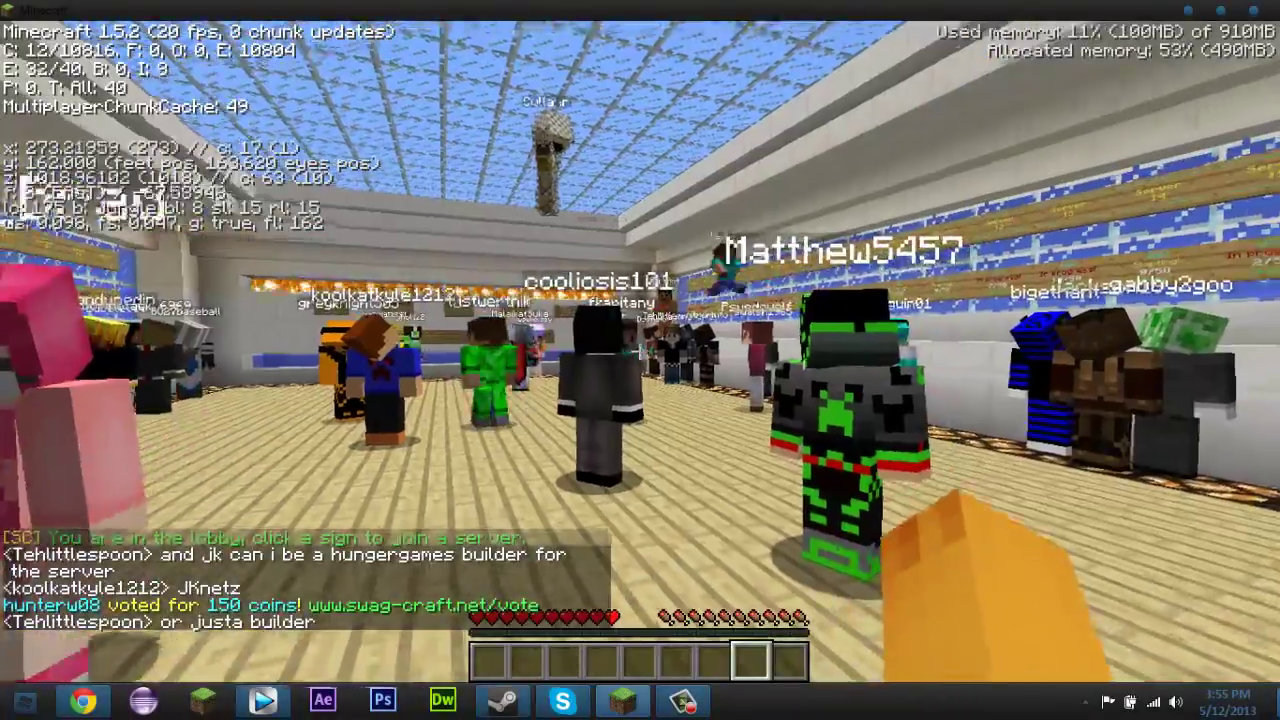
pyautogui.press('Escape')
# Browse the Language and Video Settings screens, then lower Sound from 100% to 9% and resume
pyautogui.click(533, 356)
pyautogui.click(538, 322)
pyautogui.click(659, 625)
pyautogui.click(481, 325)
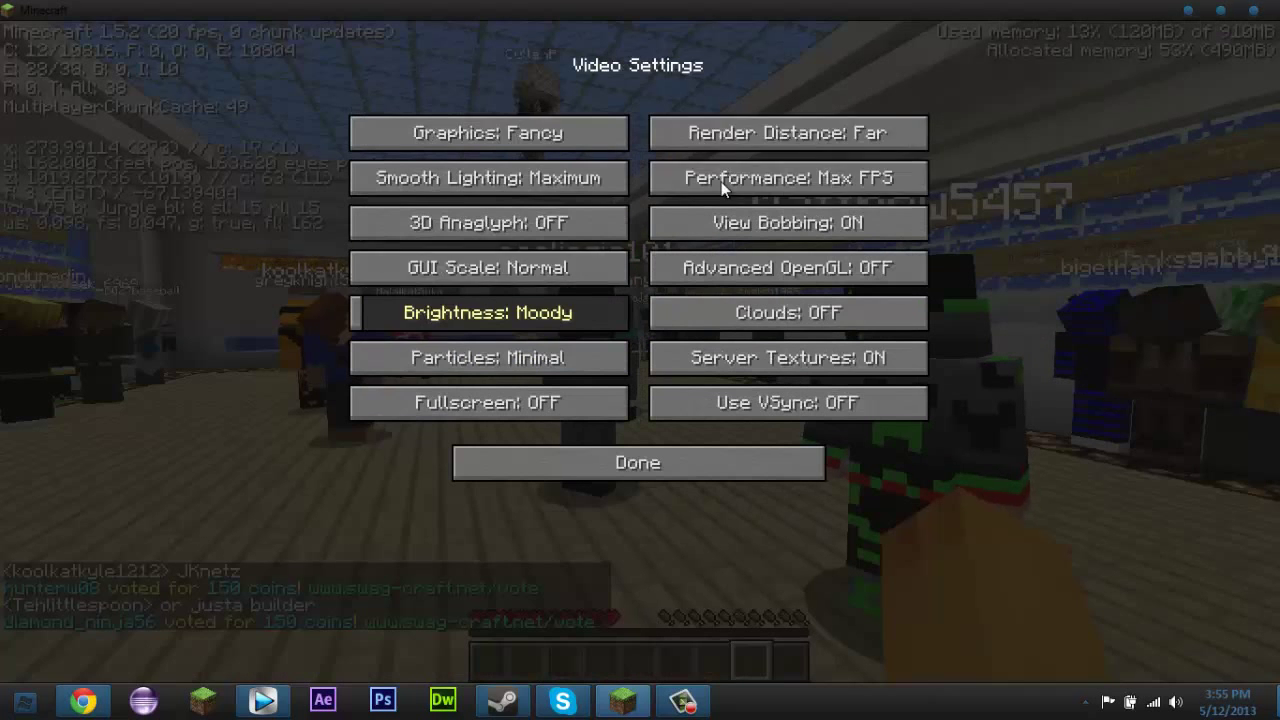
pyautogui.click(634, 463)
pyautogui.moveTo(831, 125); pyautogui.dragTo(751, 127)
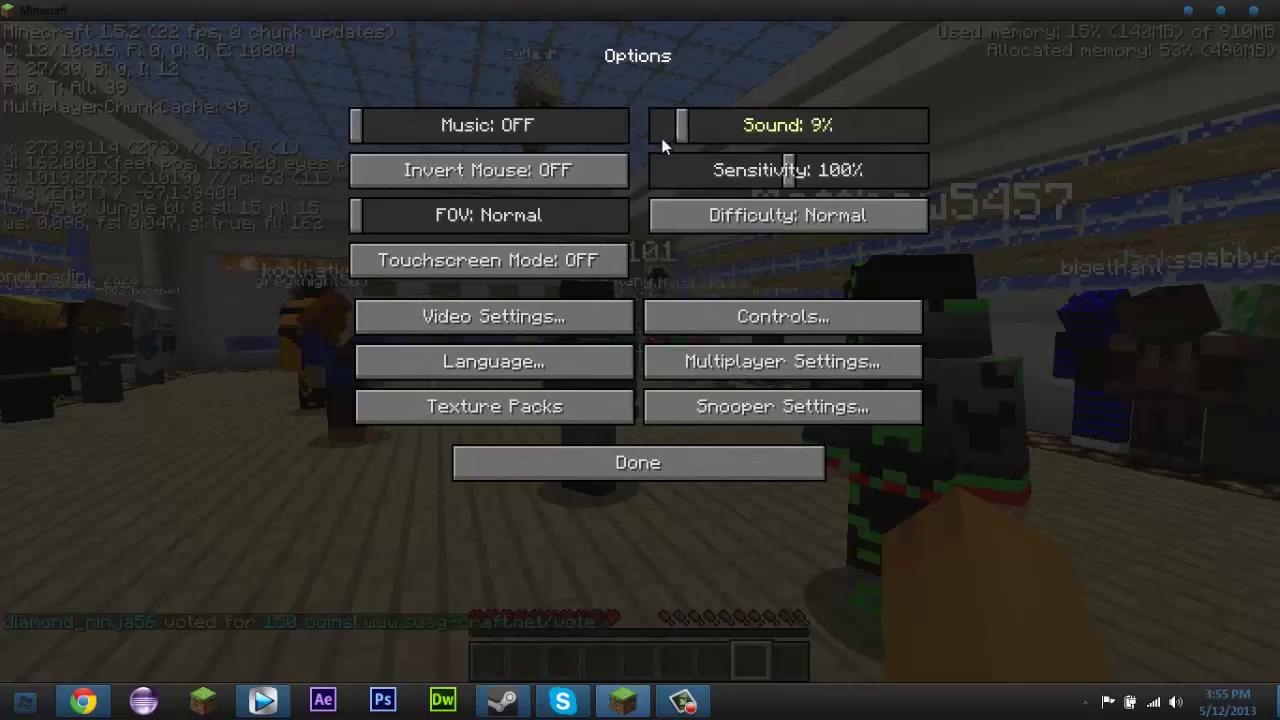
pyautogui.press('Escape')
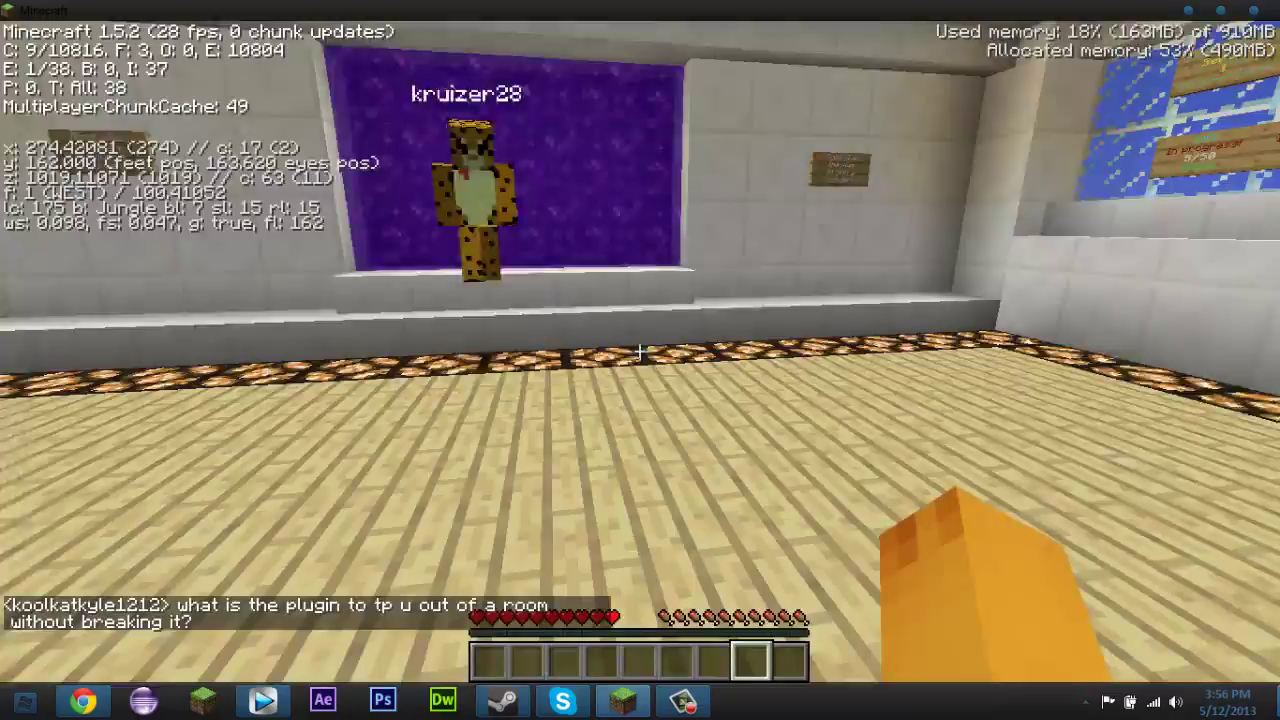
# Walk around the lobby among the other players once more
pyautogui.press('w')
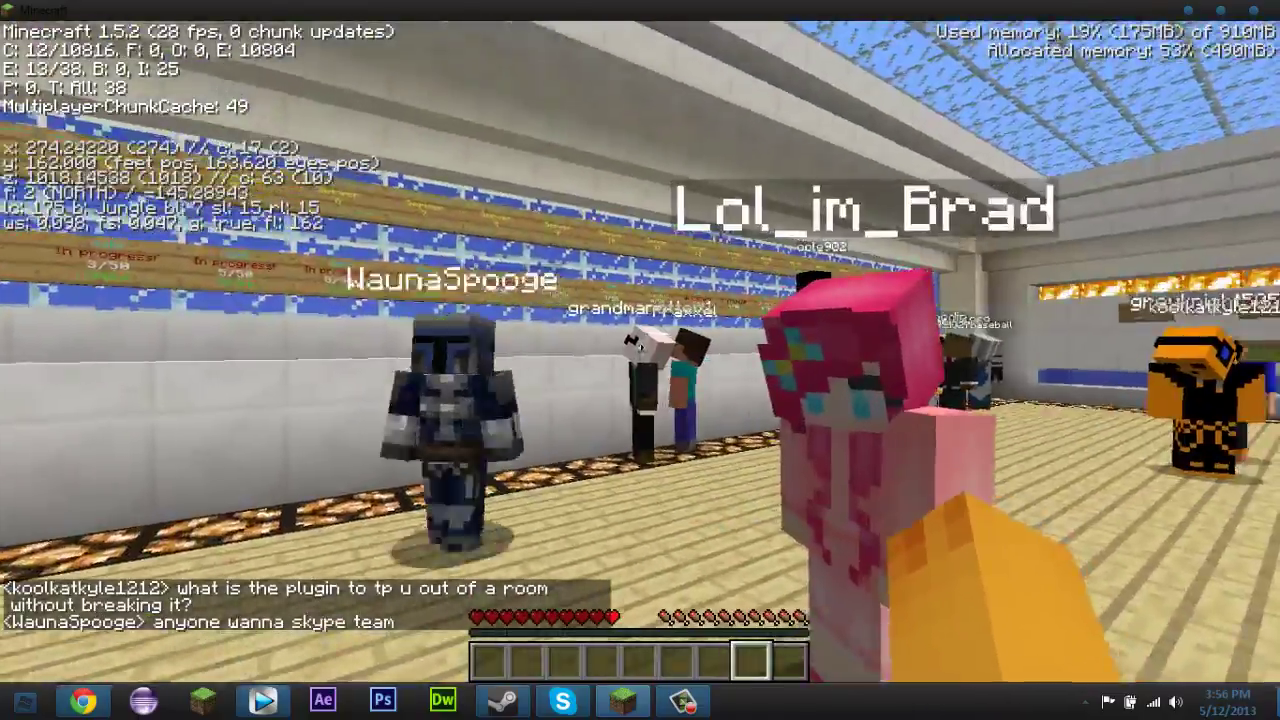
pyautogui.press('w')
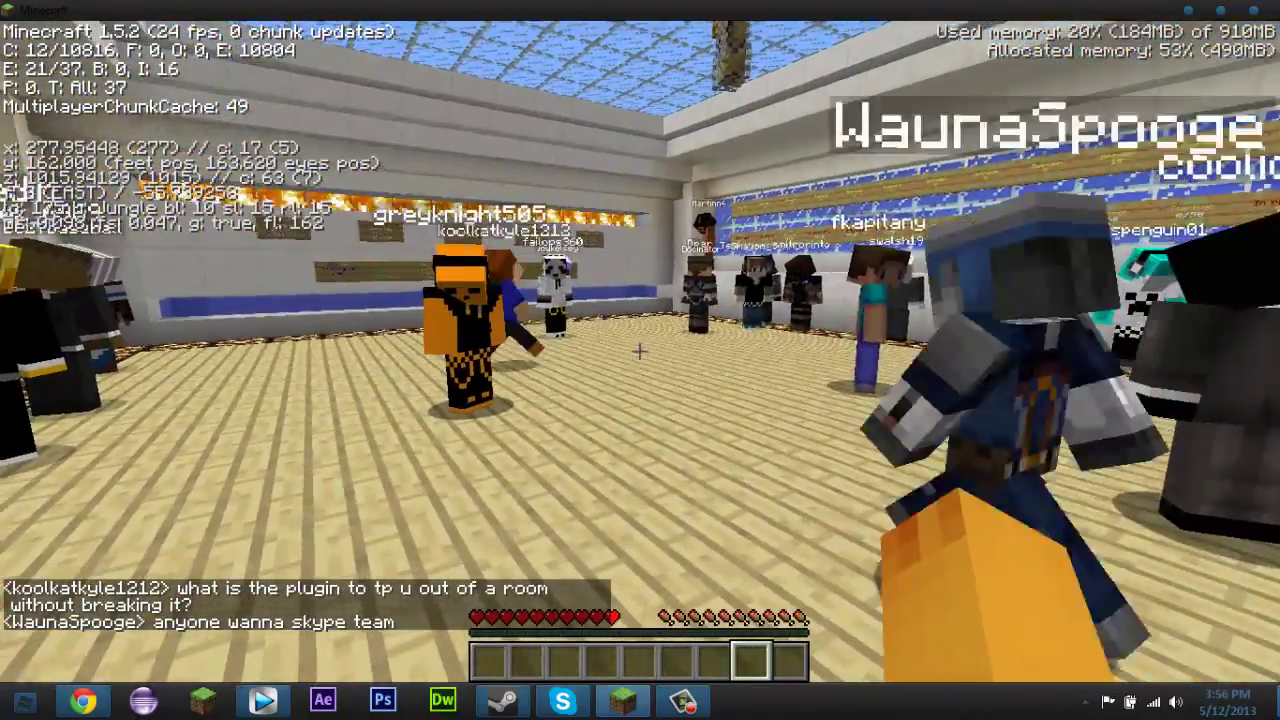
pyautogui.press('w')
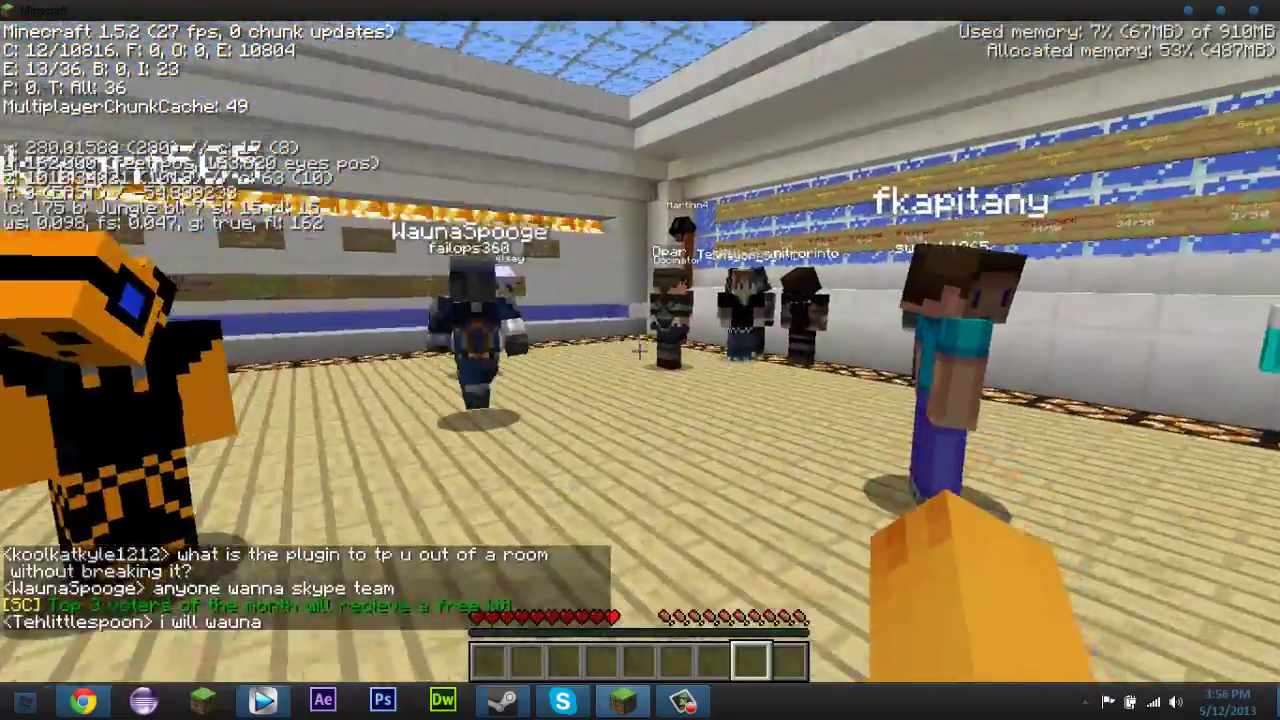
pyautogui.press('w')
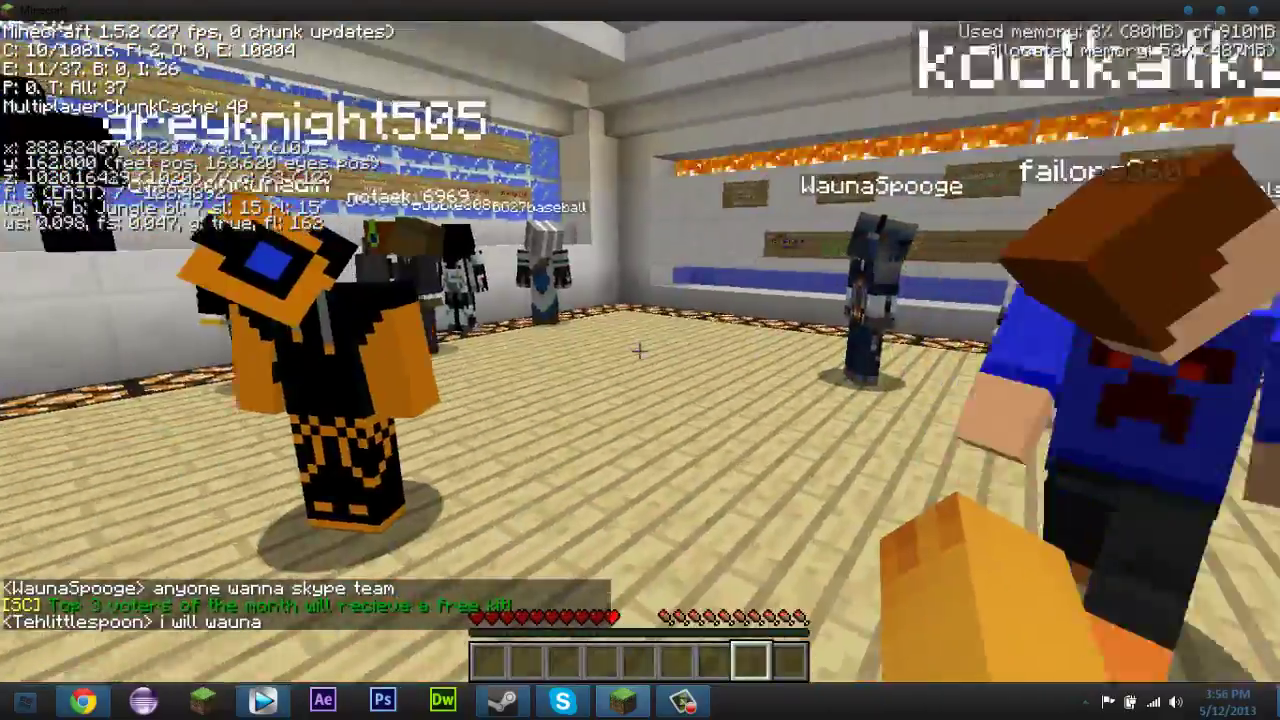
pyautogui.press('w')
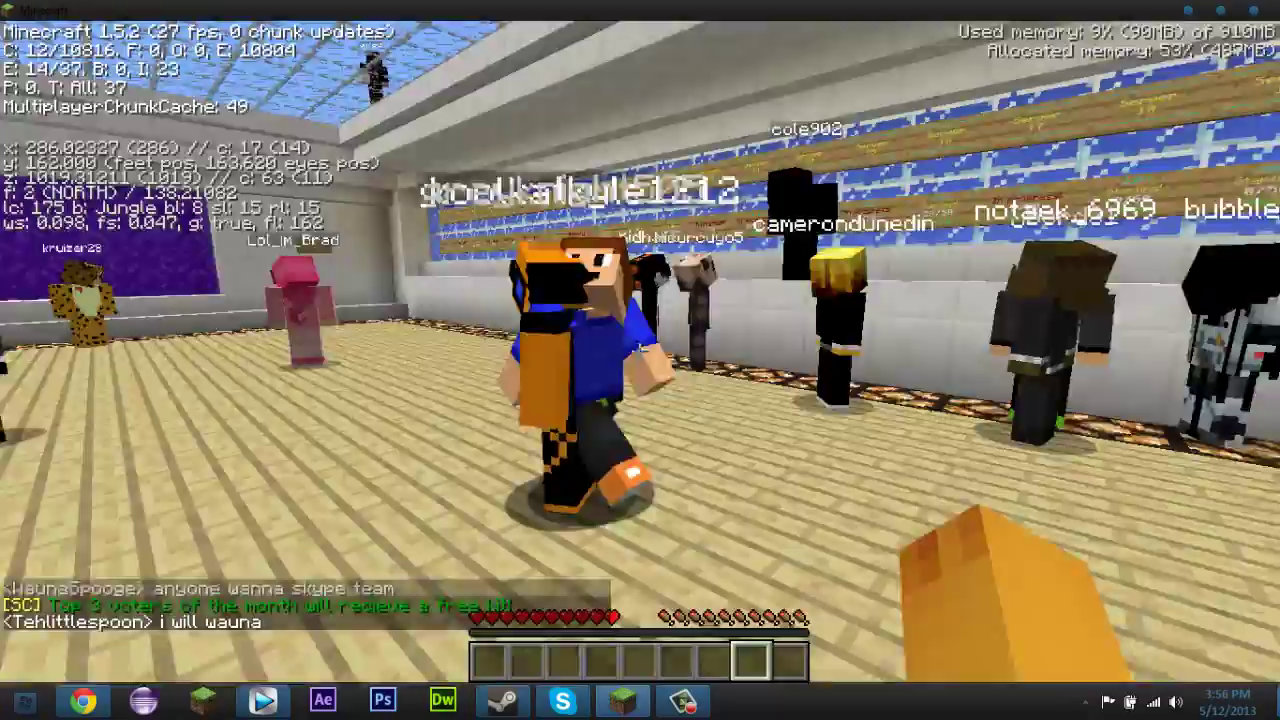
pyautogui.press('w')
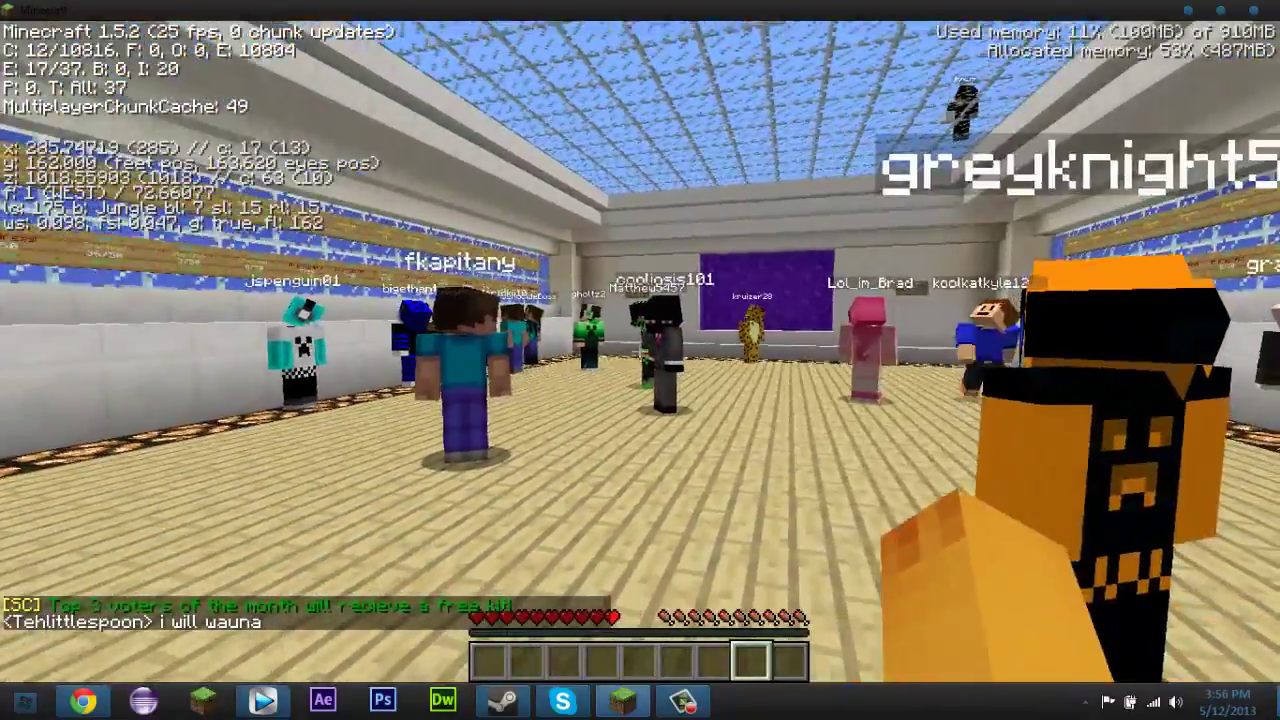
pyautogui.press('w')
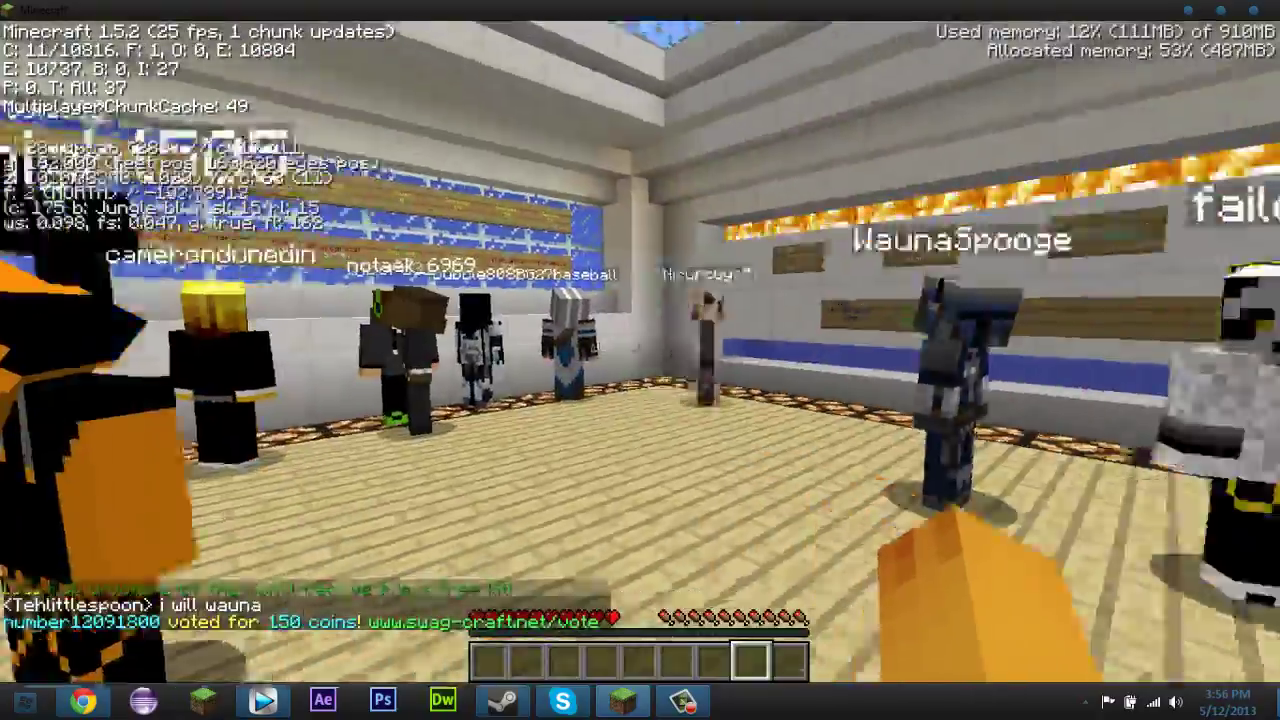
# Pause, disconnect from the server, and quit Minecraft to the desktop
pyautogui.press('Escape')
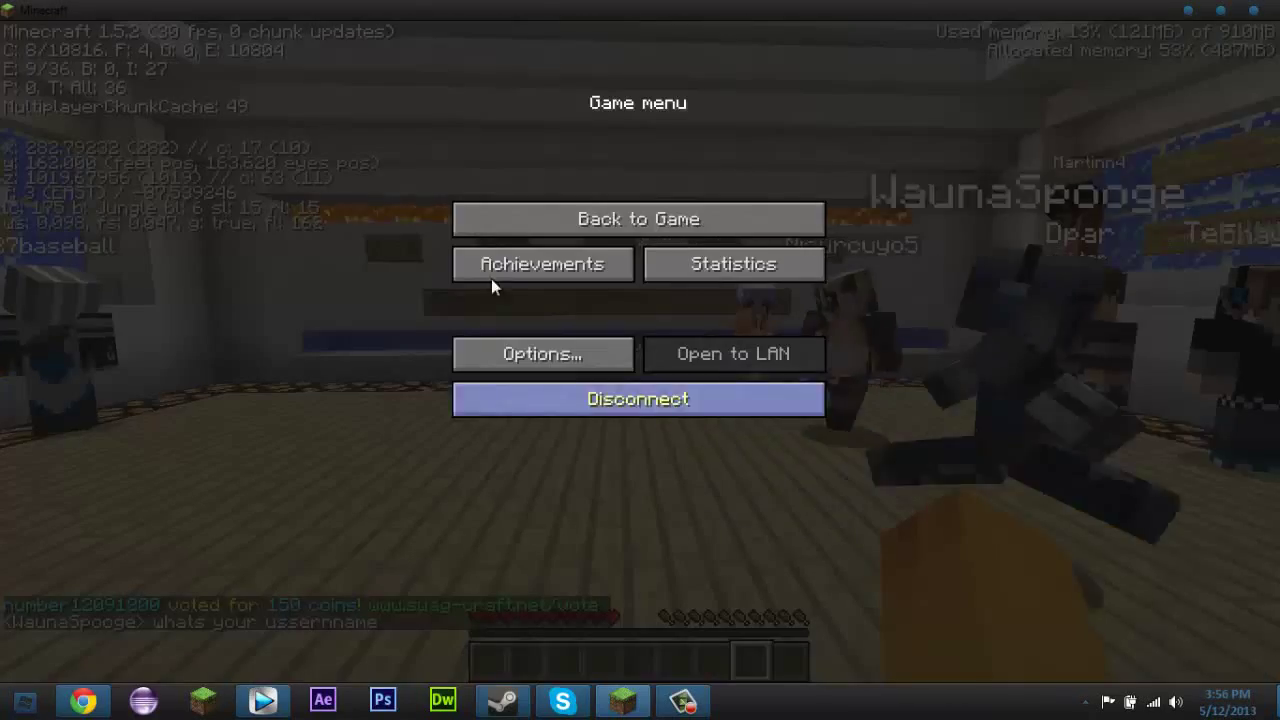
pyautogui.click(689, 395)
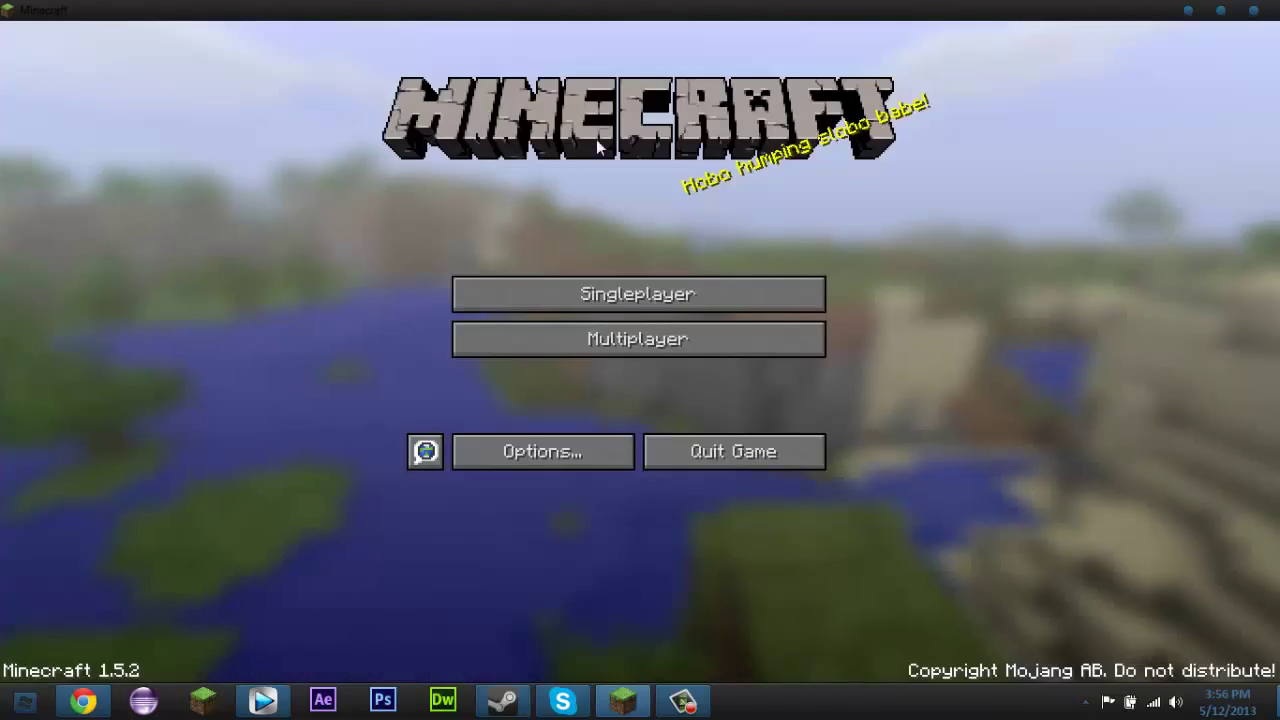
pyautogui.click(1253, 14)
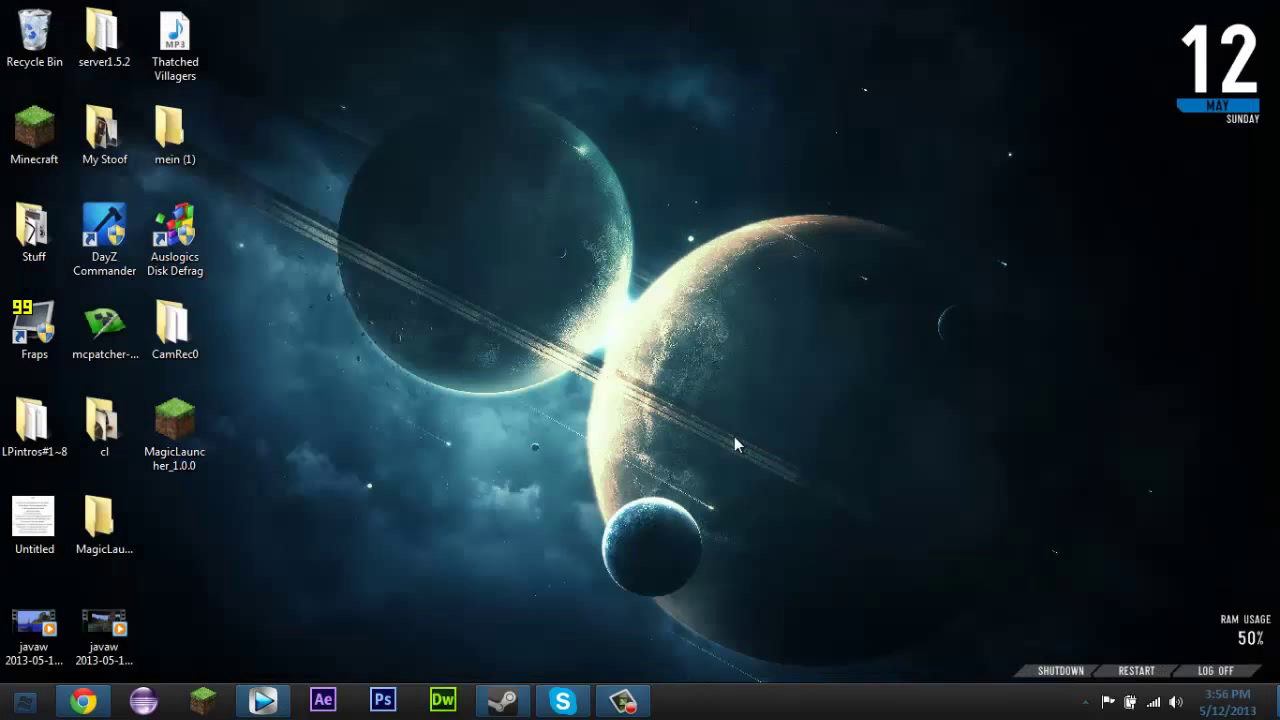
# Drag the Auslogics Disk Defrag shortcut out of the icon columns to mid-desktop and deselect it
pyautogui.moveTo(741, 456); pyautogui.dragTo(288, 40)
pyautogui.moveTo(174, 232); pyautogui.dragTo(527, 232)
pyautogui.moveTo(395, 101)
pyautogui.mouseDown()
pyautogui.moveTo(632, 322)
pyautogui.moveTo(648, 320)
pyautogui.moveTo(358, 111)
pyautogui.mouseUp()
pyautogui.click(358, 111)
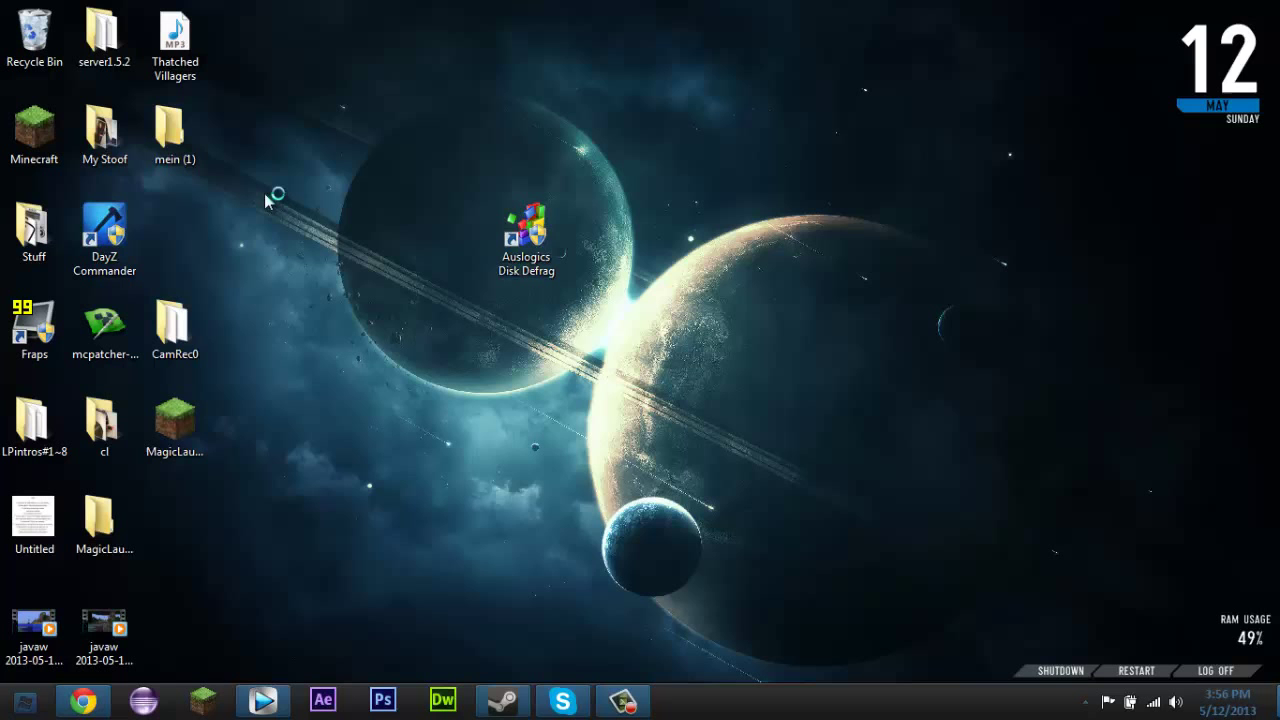
pyautogui.moveTo(366, 91); pyautogui.dragTo(671, 306)
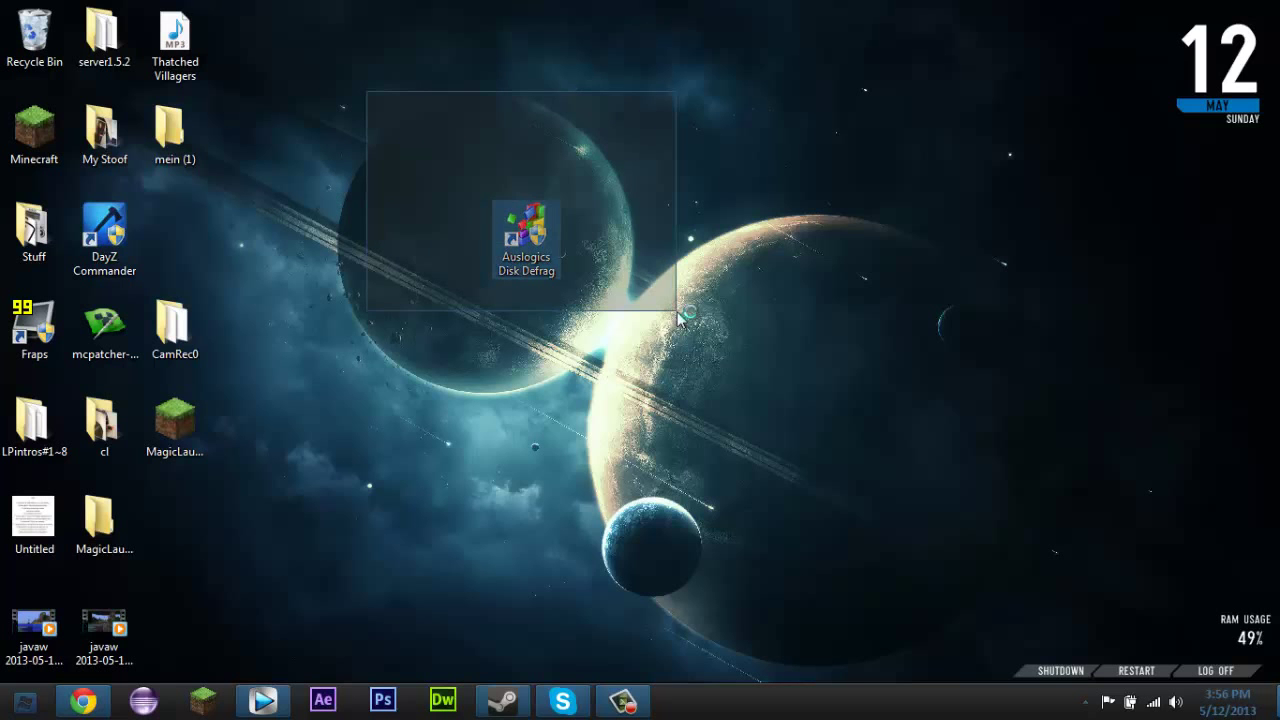
# Minimize Disk Defrag while it reads the disks, then restore it from the taskbar
pyautogui.click(574, 259)
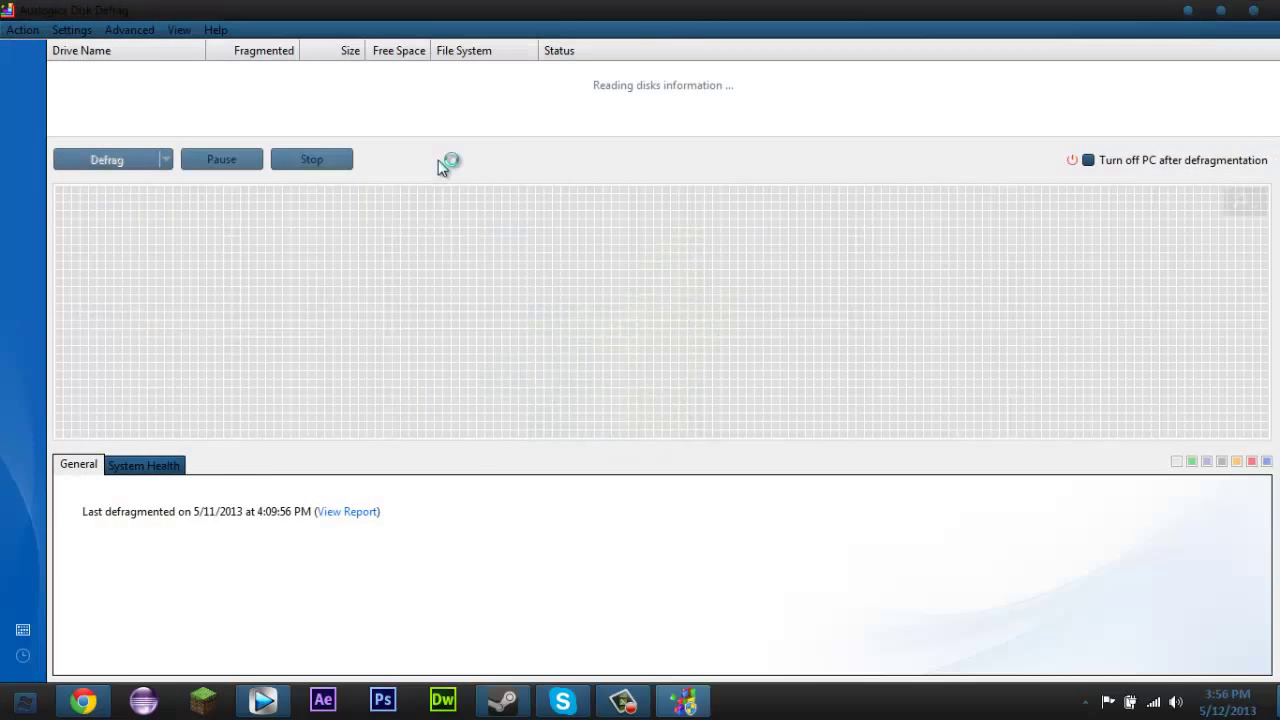
pyautogui.click(1190, 12)
pyautogui.moveTo(414, 100); pyautogui.dragTo(687, 326)
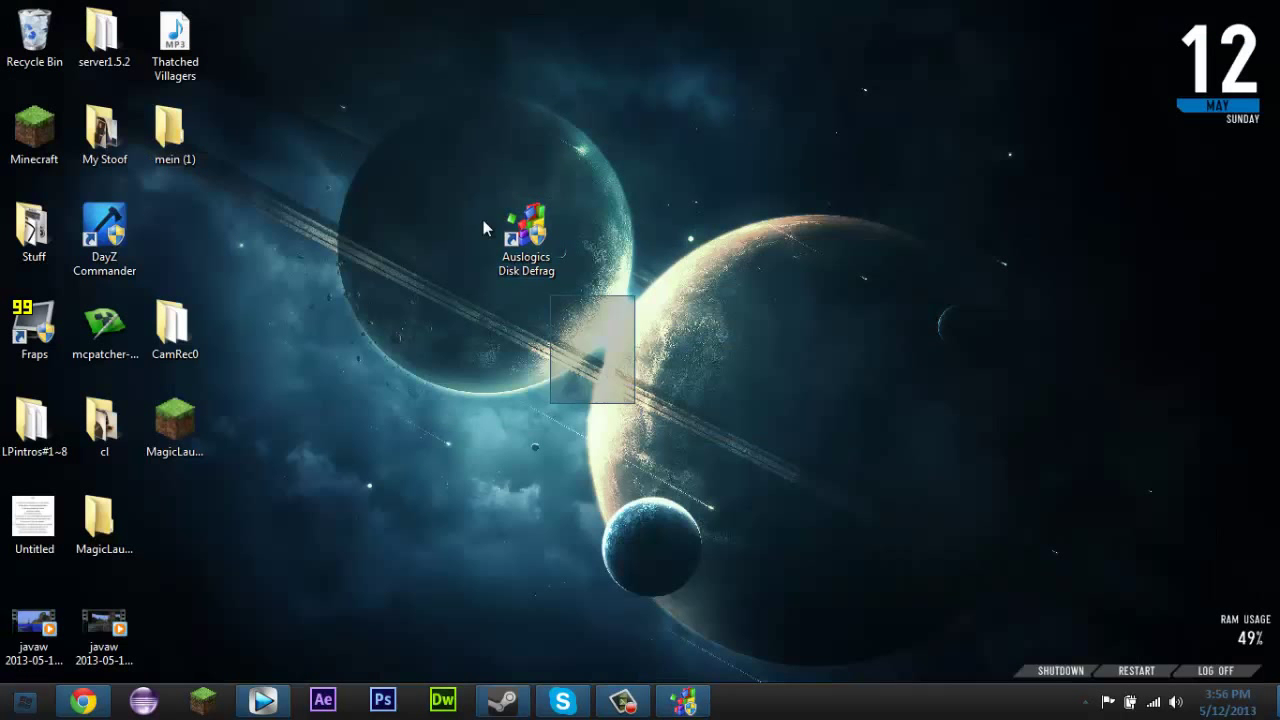
pyautogui.moveTo(635, 362)
pyautogui.mouseDown()
pyautogui.moveTo(371, 86)
pyautogui.moveTo(674, 334)
pyautogui.mouseUp()
pyautogui.click(622, 613)
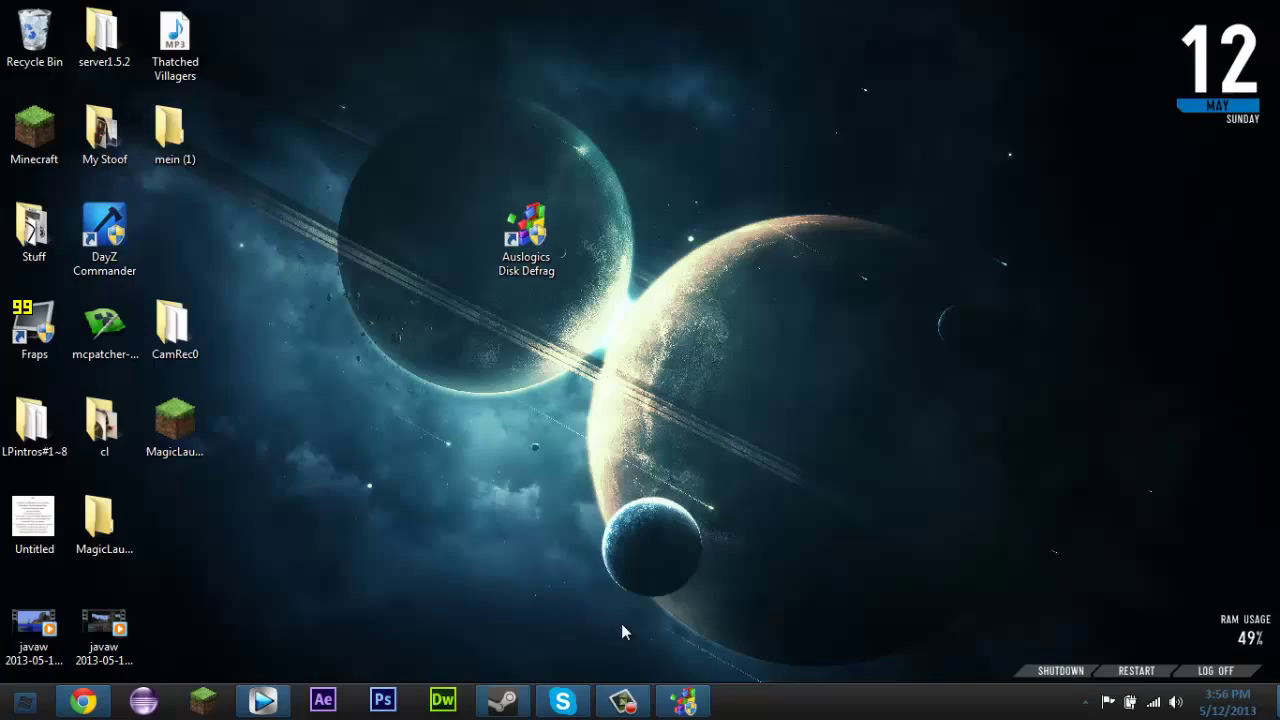
pyautogui.click(683, 703)
# Minimize it again and wait until Local Disk (C:) and its cluster map are loaded
pyautogui.click(1188, 10)
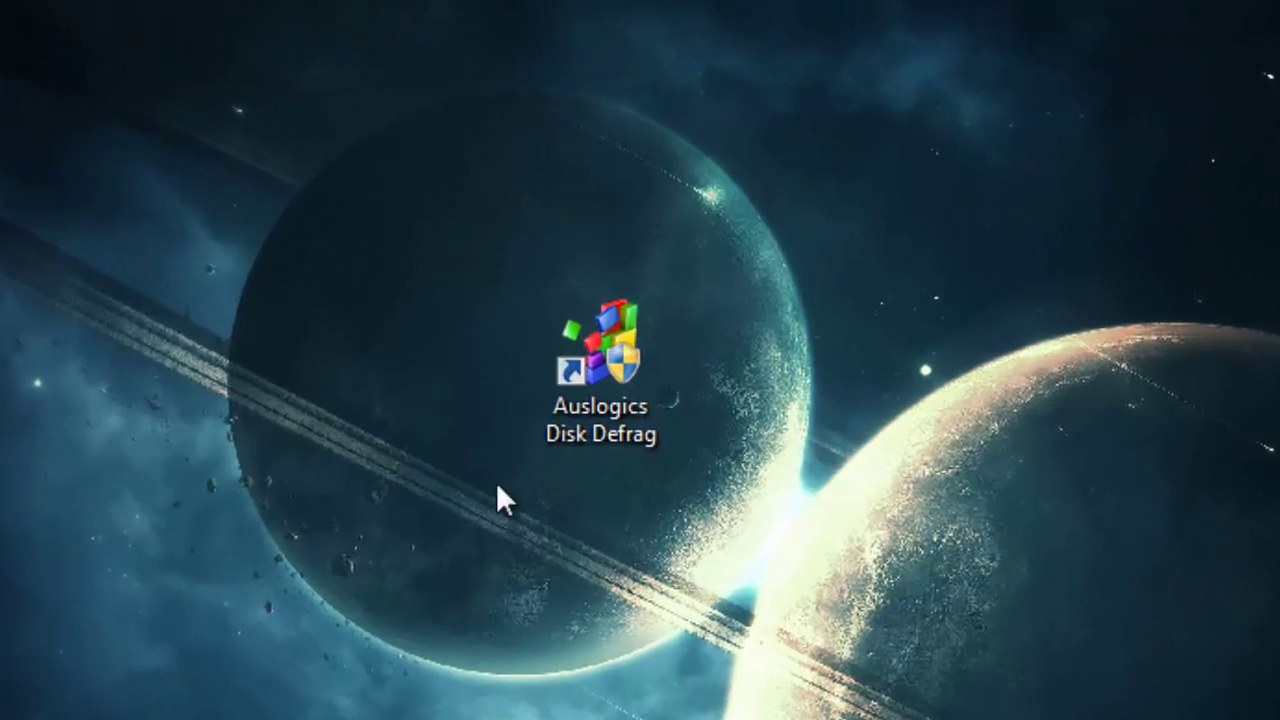
pyautogui.moveTo(361, 514)
pyautogui.mouseDown()
pyautogui.moveTo(769, 447)
pyautogui.moveTo(849, 459)
pyautogui.moveTo(840, 452)
pyautogui.mouseUp()
pyautogui.moveTo(794, 577); pyautogui.dragTo(319, 37)
pyautogui.moveTo(394, 220)
pyautogui.mouseDown()
pyautogui.moveTo(929, 630)
pyautogui.moveTo(330, 212)
pyautogui.moveTo(163, 49)
pyautogui.mouseUp()
pyautogui.moveTo(1006, 719); pyautogui.dragTo(129, 0)
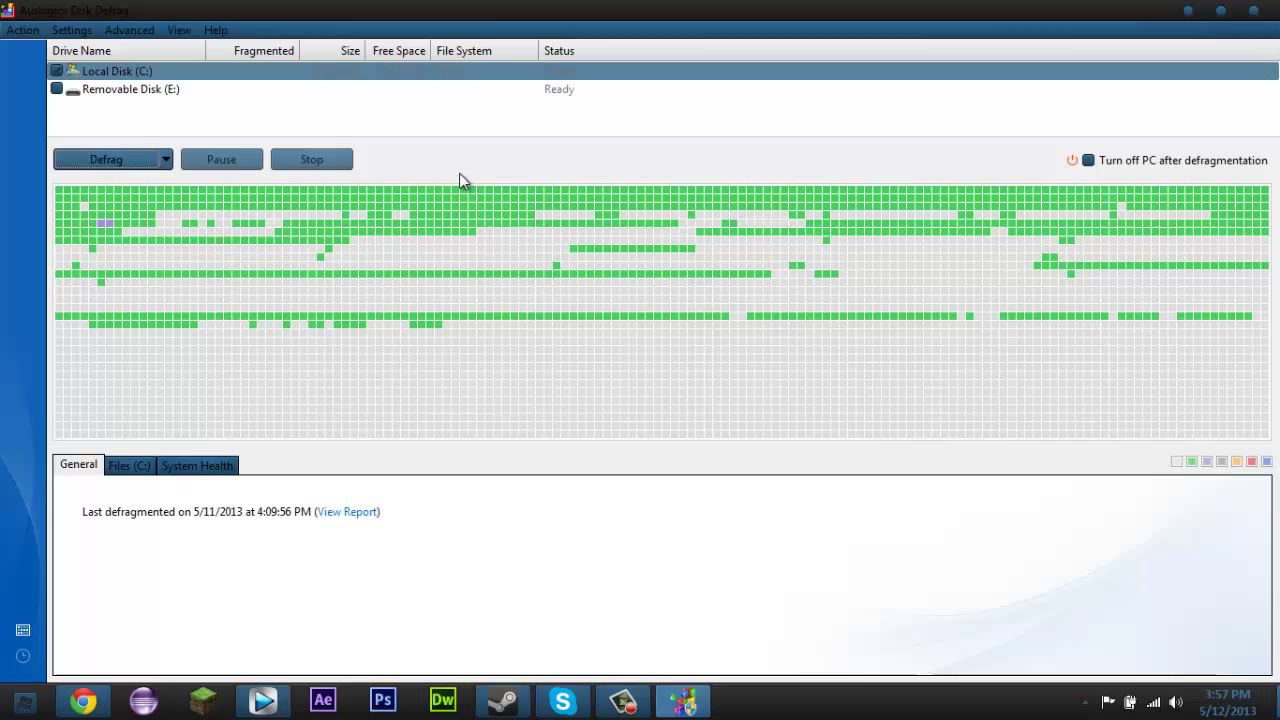
# Launch Defrag on Local Disk (C:), beginning with analysis of 4,946 files
pyautogui.click(113, 162)
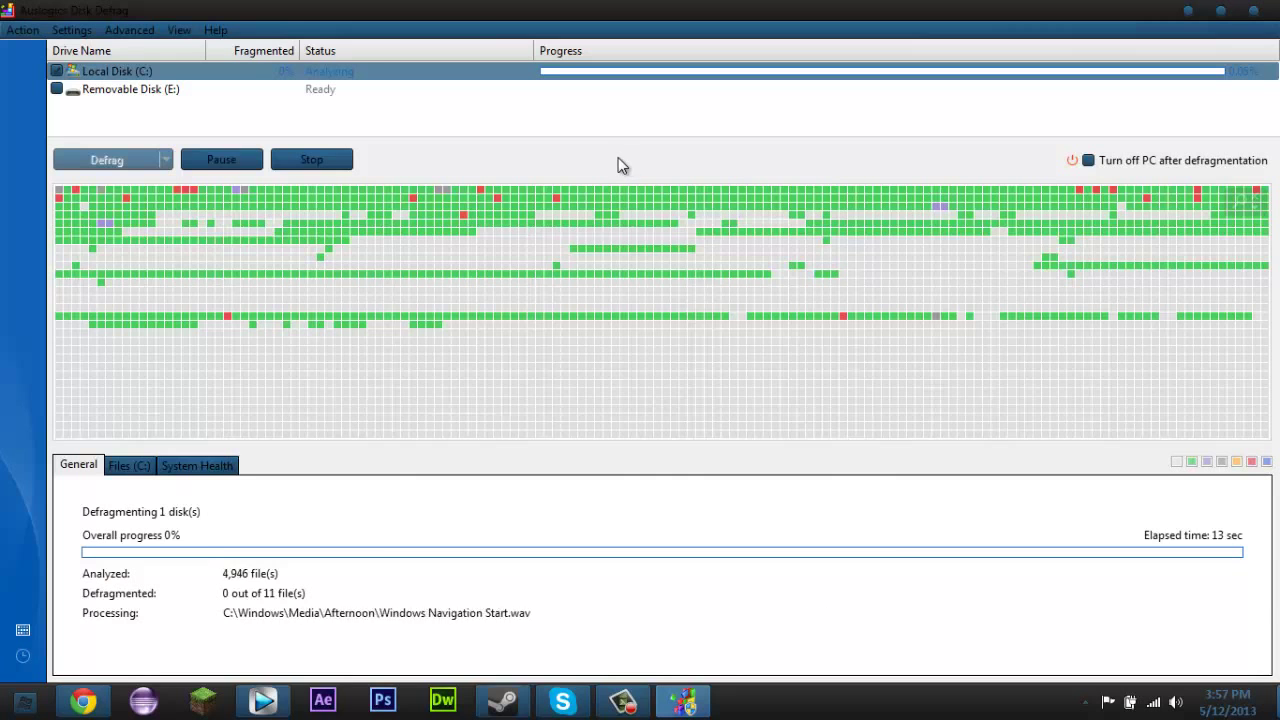
pyautogui.click(1188, 11)
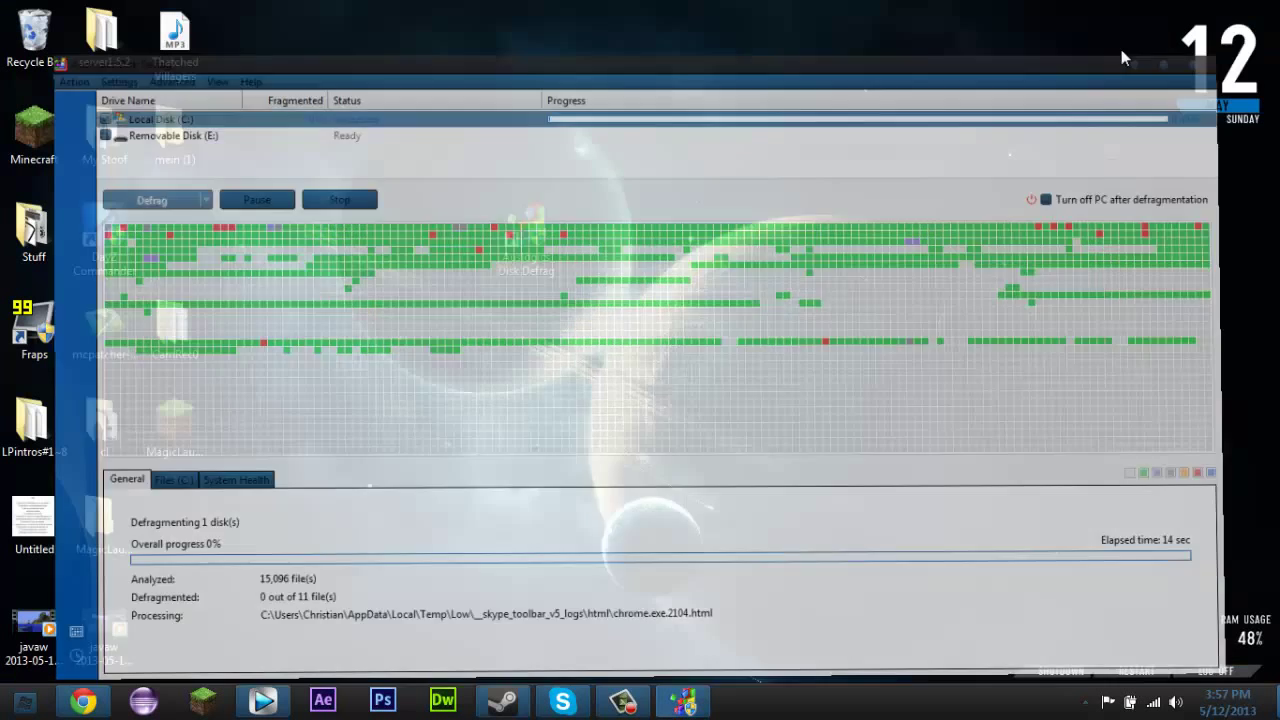
pyautogui.moveTo(609, 322); pyautogui.dragTo(609, 322)
pyautogui.moveTo(435, 424)
pyautogui.mouseDown()
pyautogui.moveTo(777, 232)
pyautogui.moveTo(738, 314)
pyautogui.moveTo(751, 325)
pyautogui.mouseUp()
pyautogui.moveTo(703, 390)
pyautogui.mouseDown()
pyautogui.moveTo(709, 376)
pyautogui.moveTo(822, 465)
pyautogui.moveTo(808, 459)
pyautogui.mouseUp()
pyautogui.click(1265, 541)
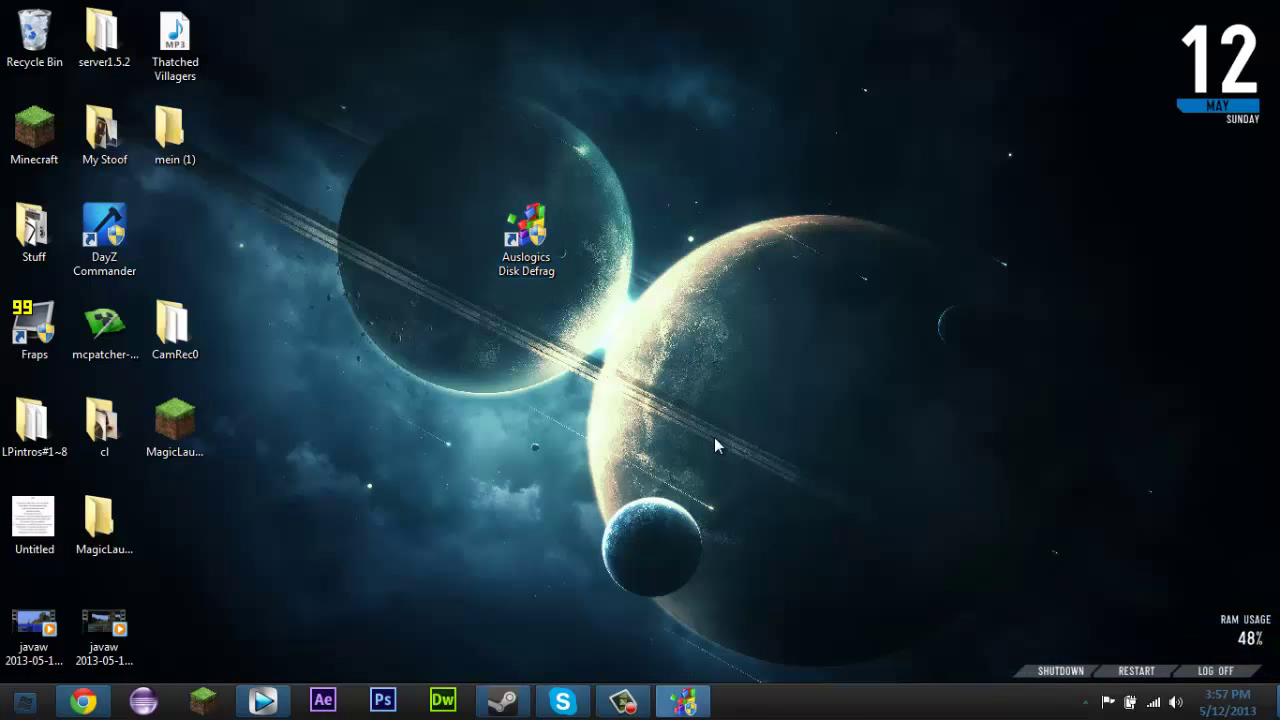
pyautogui.click(85, 702)
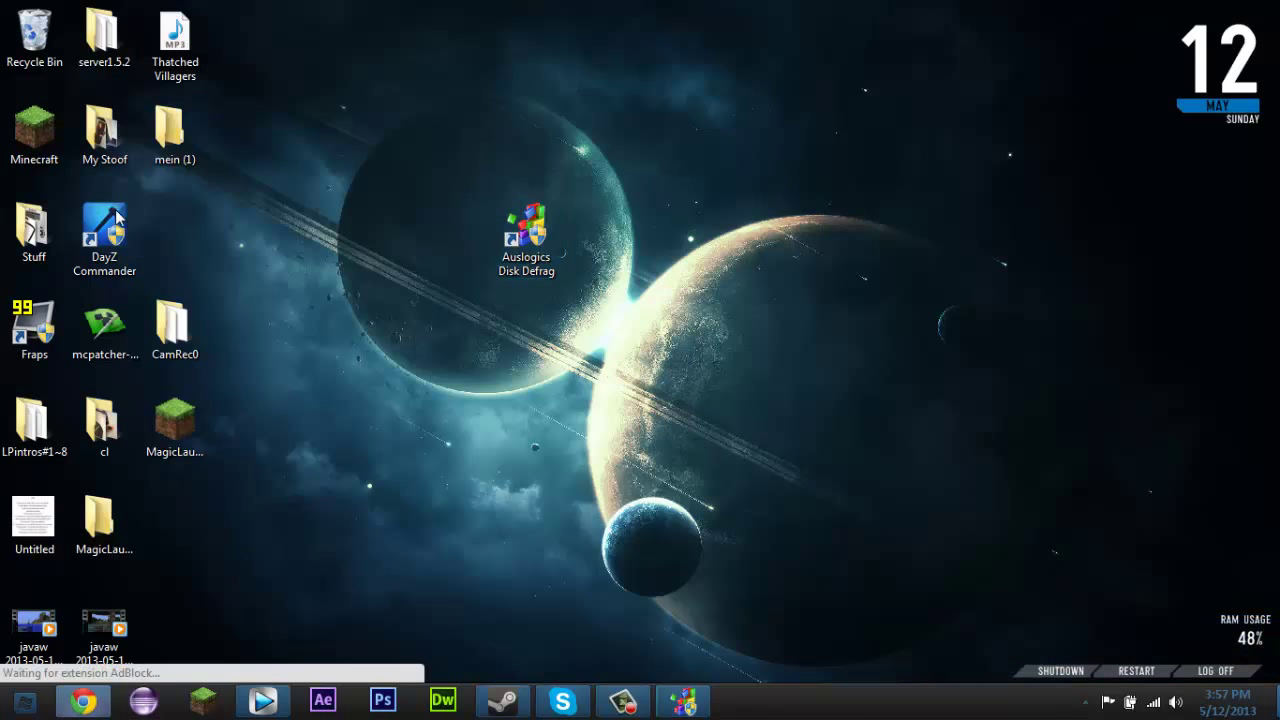
pyautogui.scroll(-3, 1105, 270)
pyautogui.scroll(3, 1116, 277)
pyautogui.click(1187, 13)
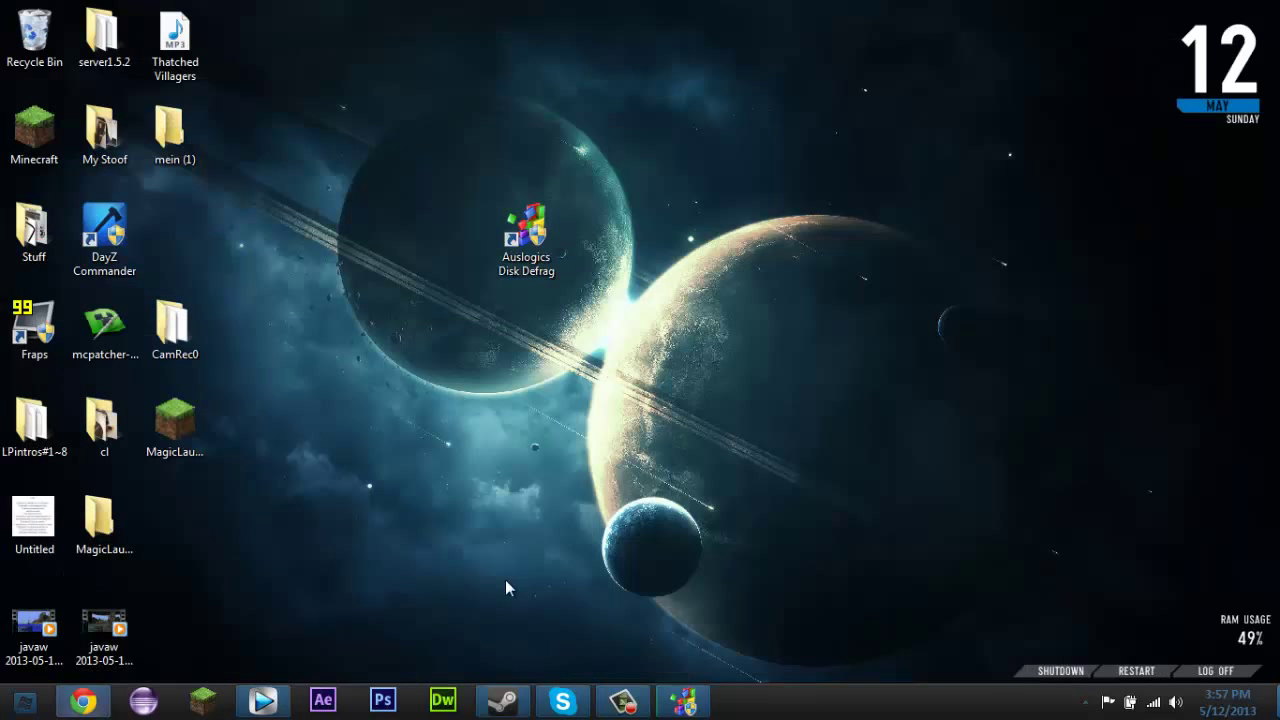
pyautogui.click(265, 704)
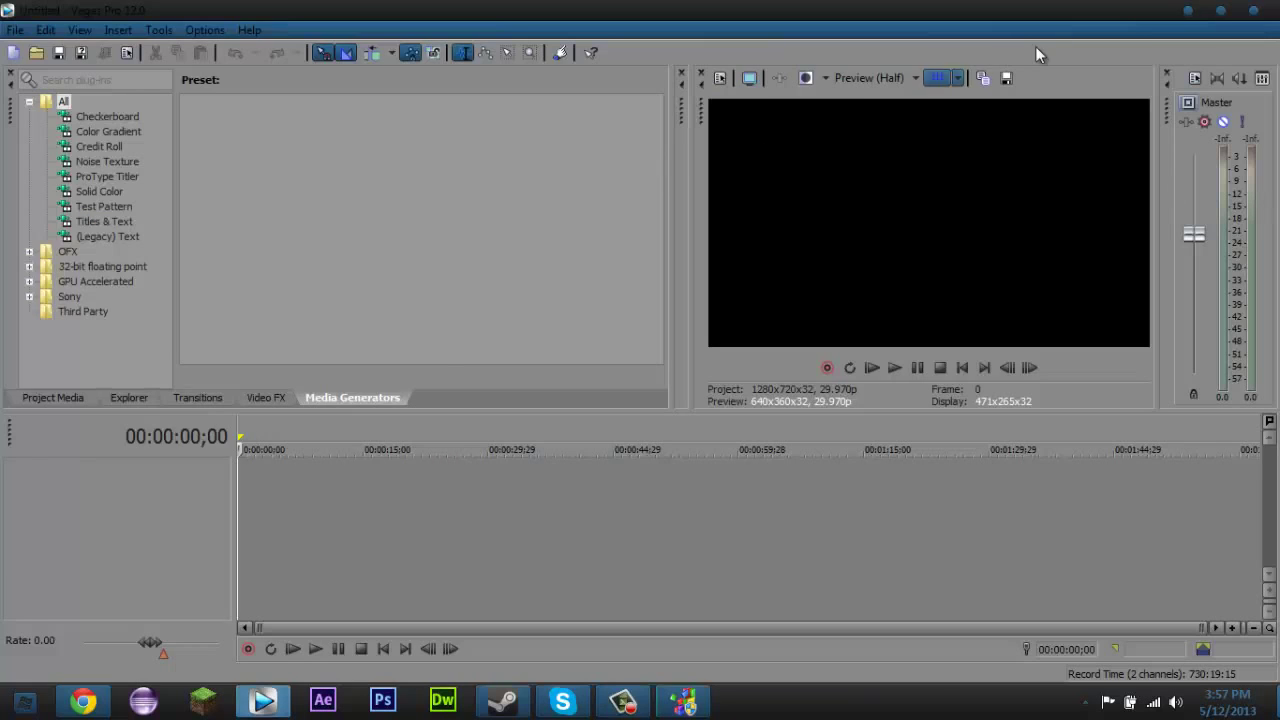
pyautogui.click(1185, 12)
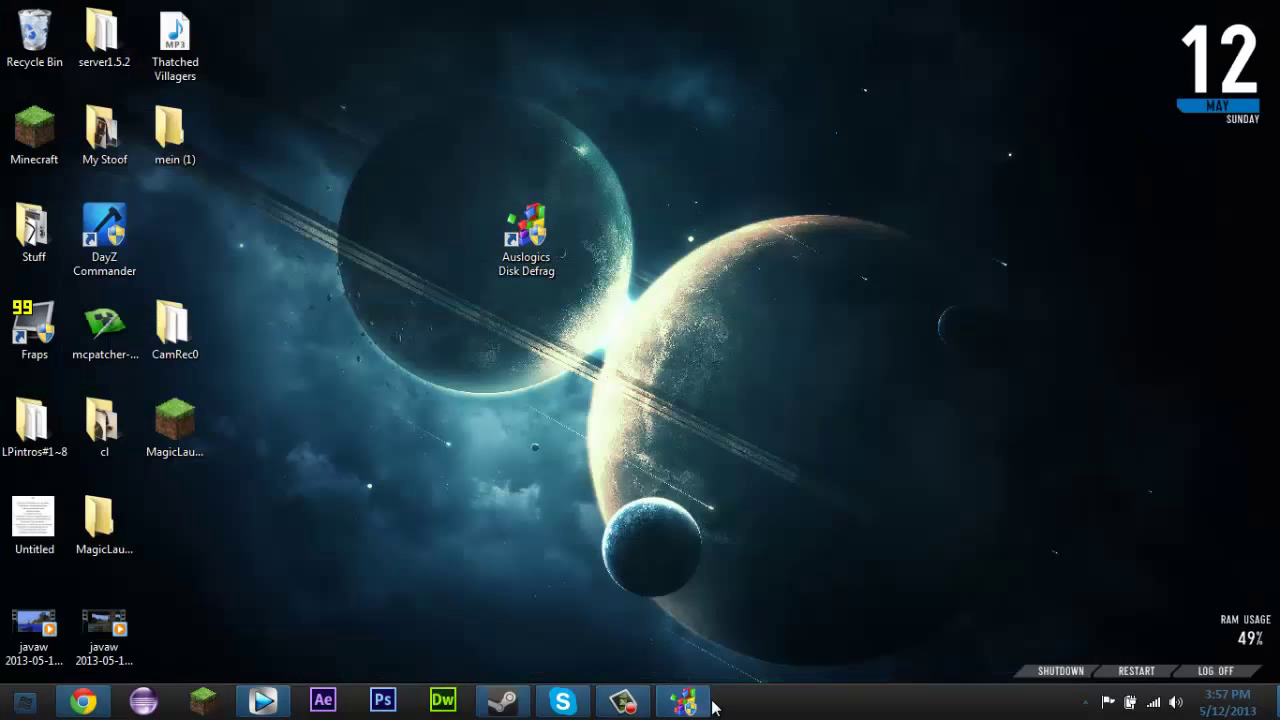
pyautogui.click(683, 700)
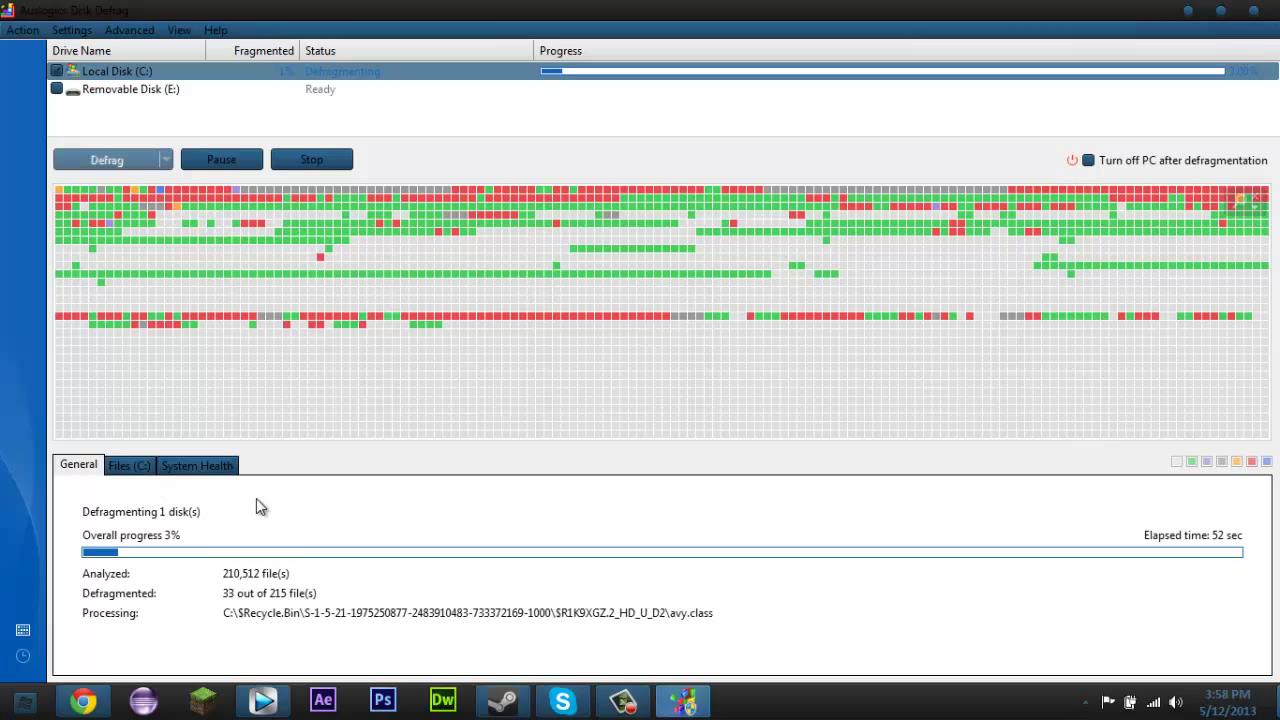
# View the System Health tab and open the Learn more page about the 174 registry errors
pyautogui.click(189, 470)
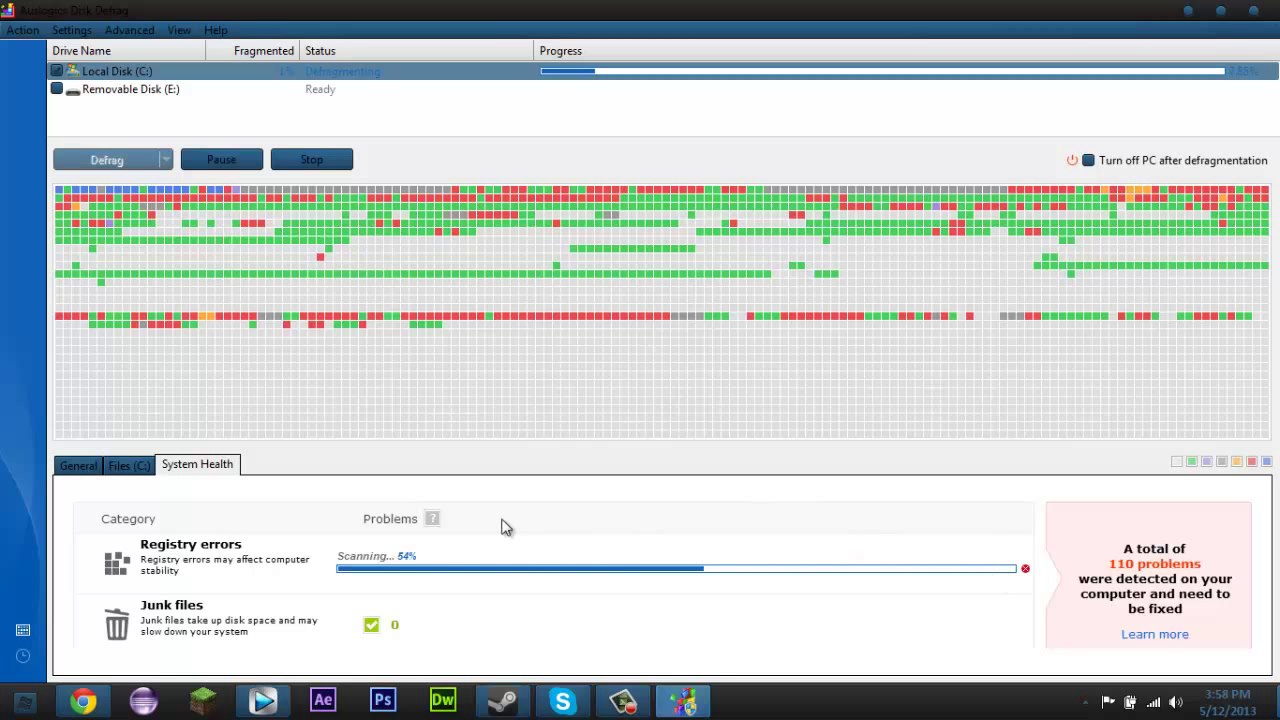
pyautogui.click(1175, 640)
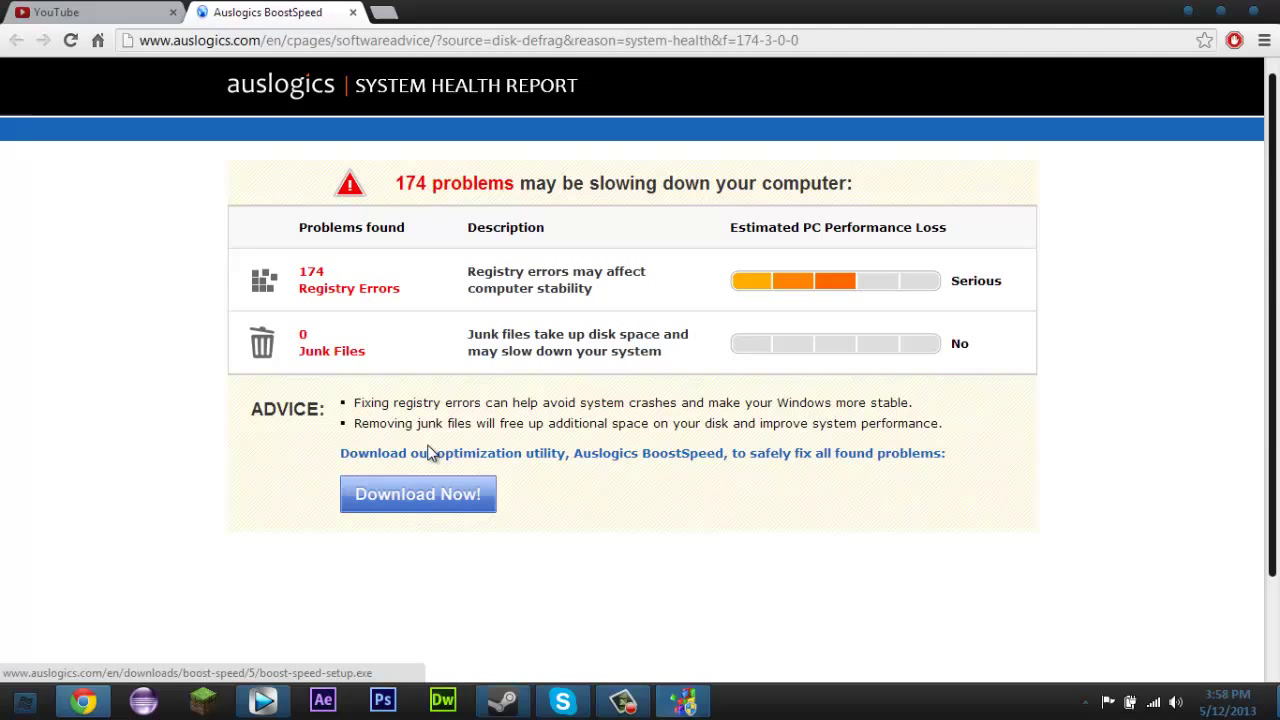
# Close the Auslogics BoostSpeed report tab and minimize Chrome
pyautogui.click(353, 13)
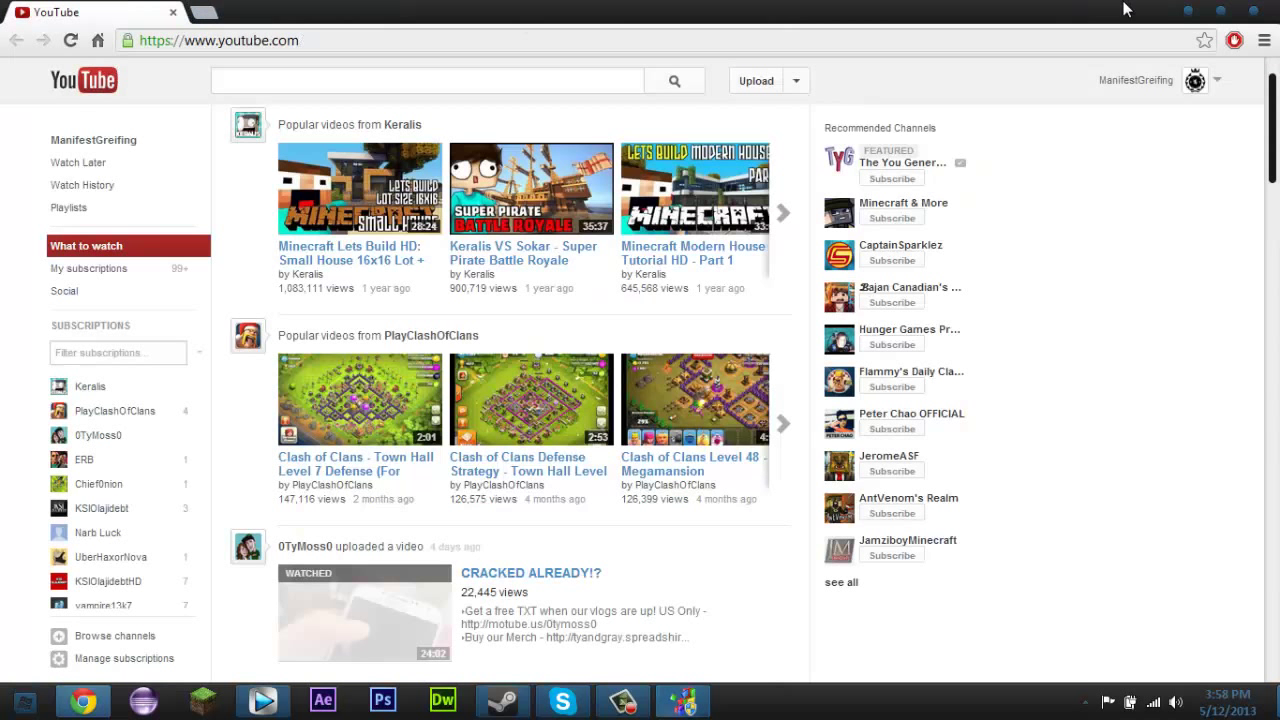
pyautogui.click(1189, 12)
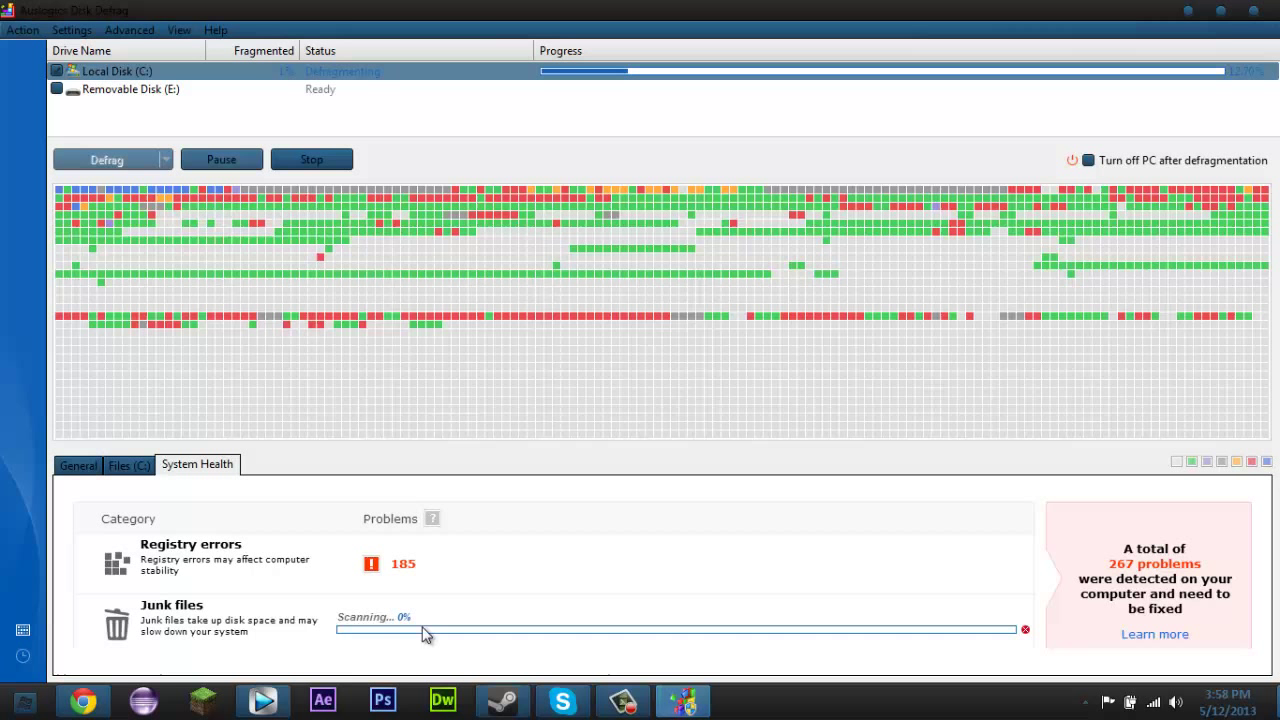
# Return to the General tab showing 32% progress, then minimize Disk Defrag
pyautogui.click(82, 466)
pyautogui.click(198, 465)
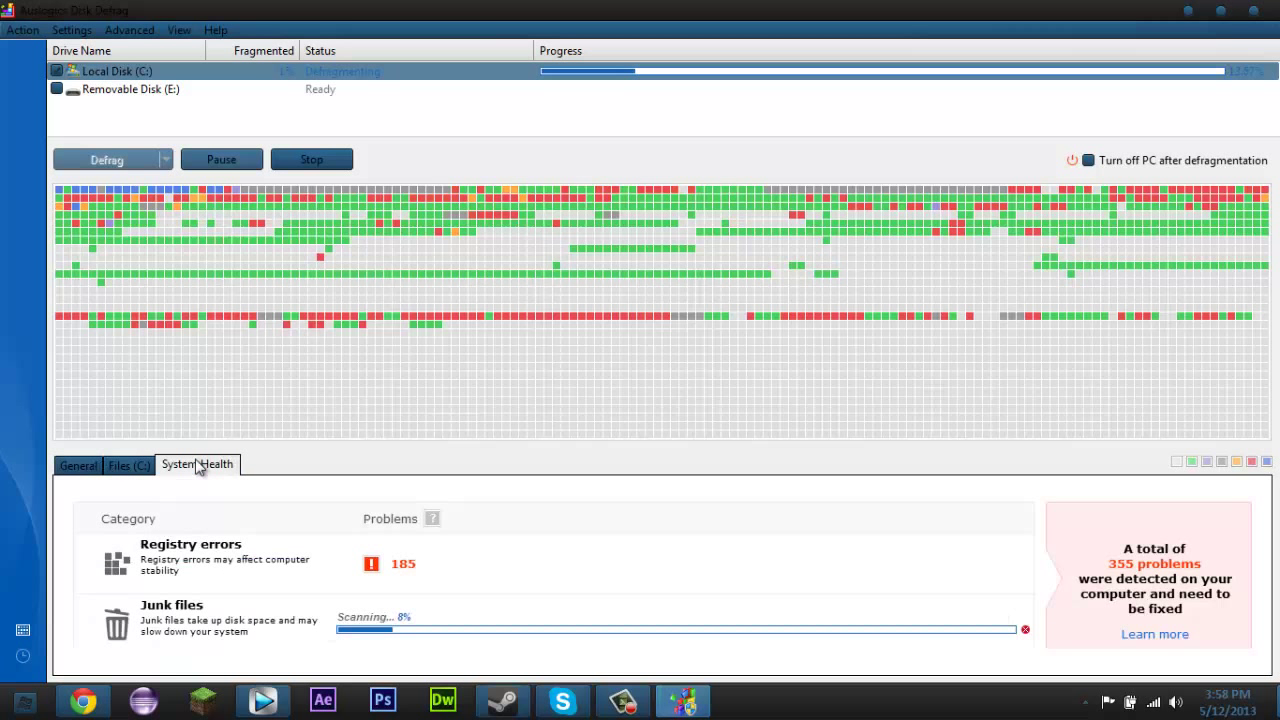
pyautogui.click(90, 467)
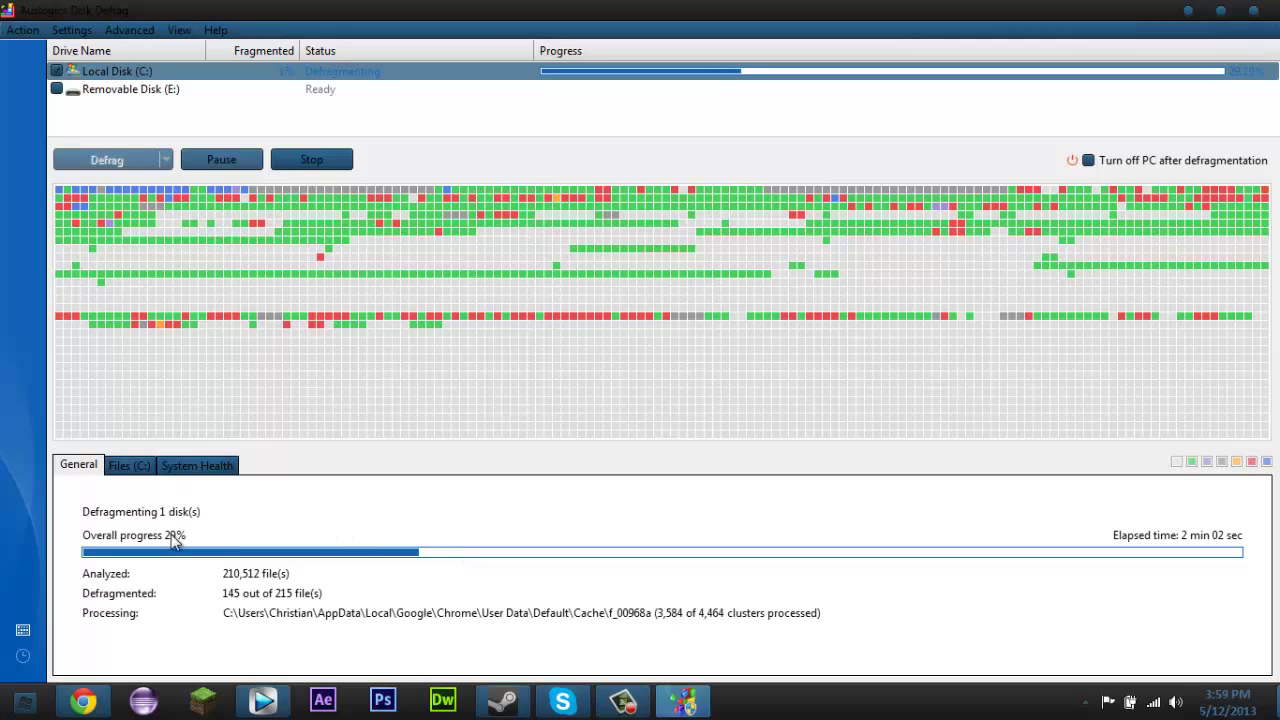
pyautogui.click(1189, 11)
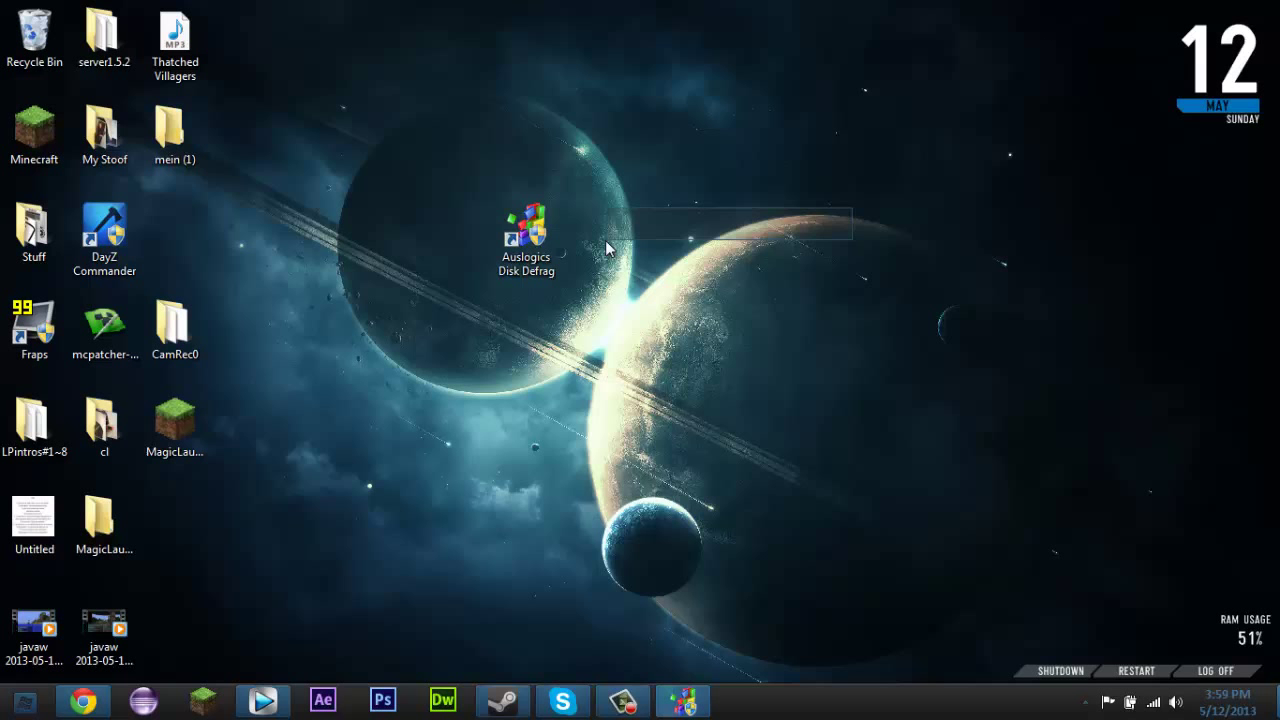
# Move items around the desktop, then restore Disk Defrag from the taskbar to check progress
pyautogui.moveTo(290, 35)
pyautogui.mouseDown()
pyautogui.moveTo(786, 454)
pyautogui.moveTo(287, 13)
pyautogui.moveTo(790, 484)
pyautogui.mouseUp()
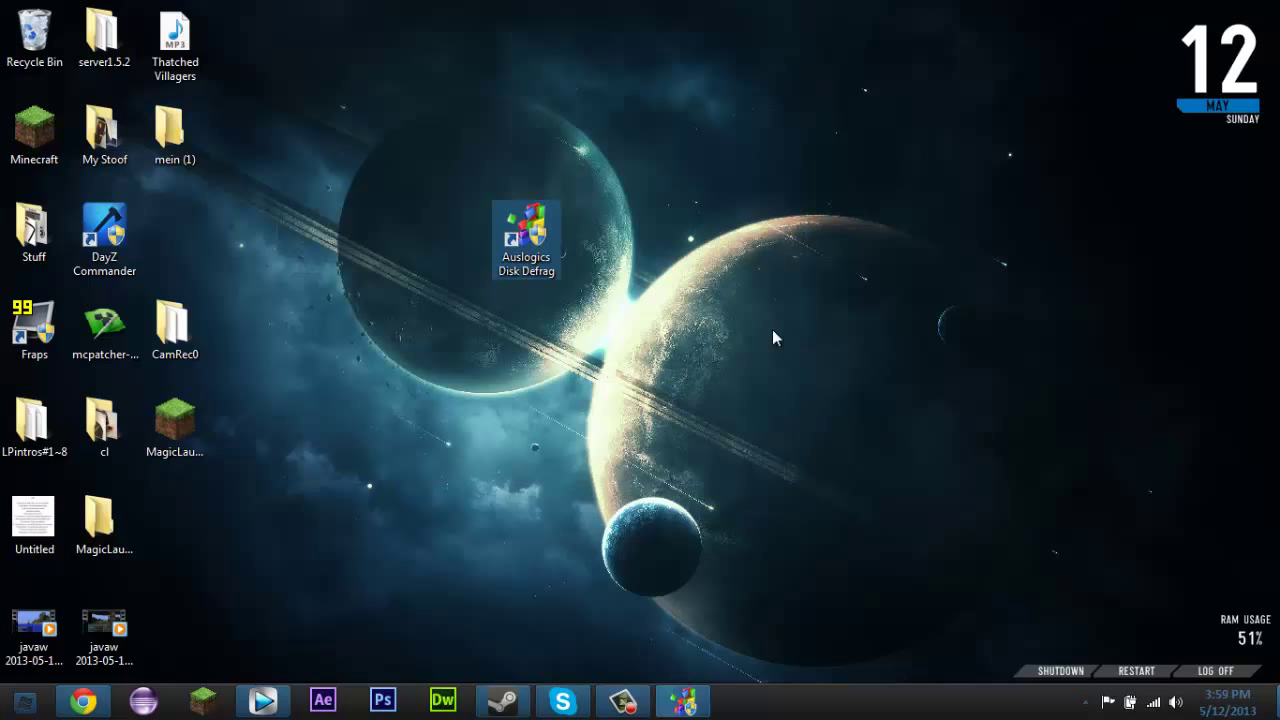
pyautogui.moveTo(521, 432)
pyautogui.mouseDown()
pyautogui.moveTo(768, 280)
pyautogui.moveTo(729, 272)
pyautogui.mouseUp()
pyautogui.moveTo(761, 252); pyautogui.dragTo(366, 413)
pyautogui.click(497, 347)
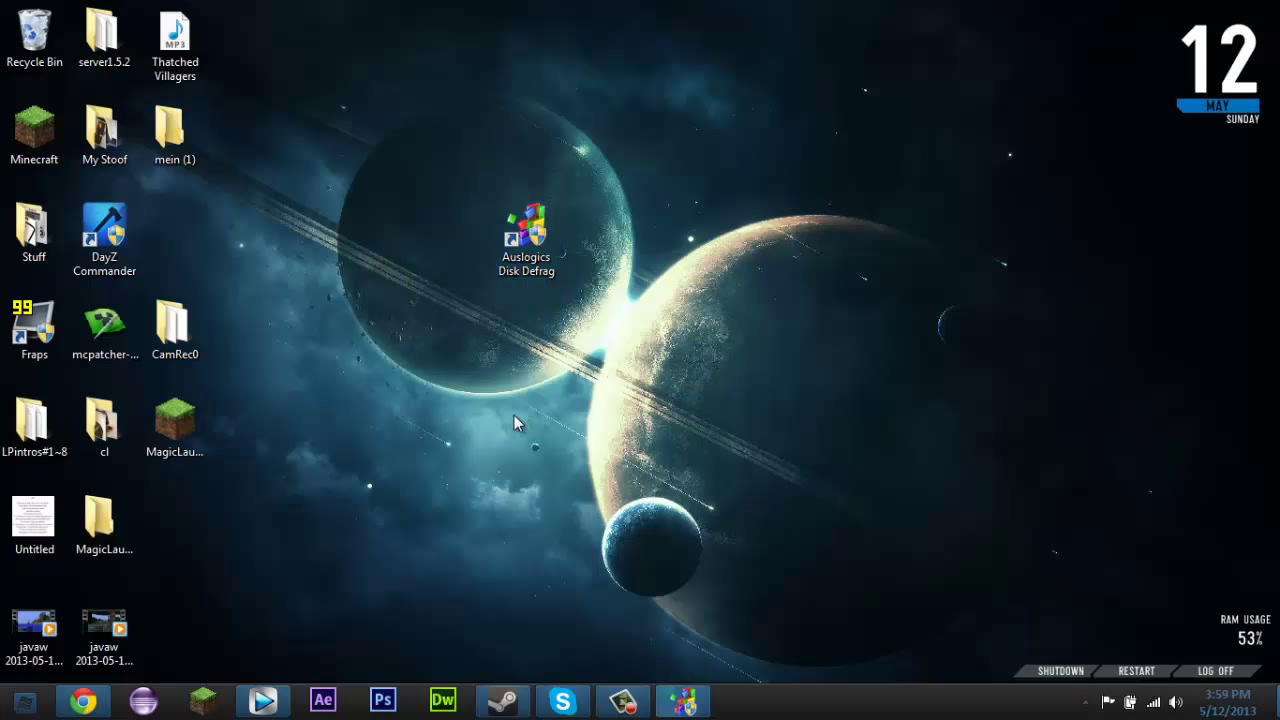
pyautogui.click(203, 700)
pyautogui.moveTo(755, 400)
pyautogui.mouseDown()
pyautogui.moveTo(571, 206)
pyautogui.moveTo(377, 49)
pyautogui.mouseUp()
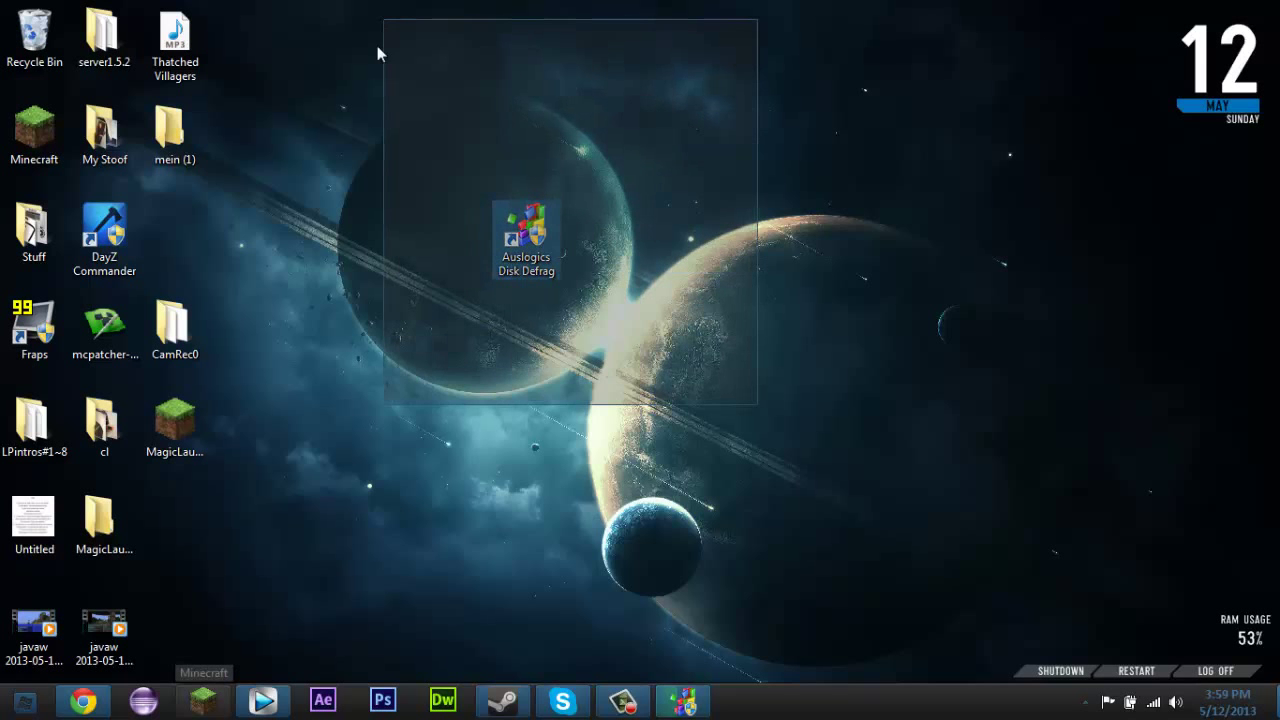
pyautogui.click(575, 665)
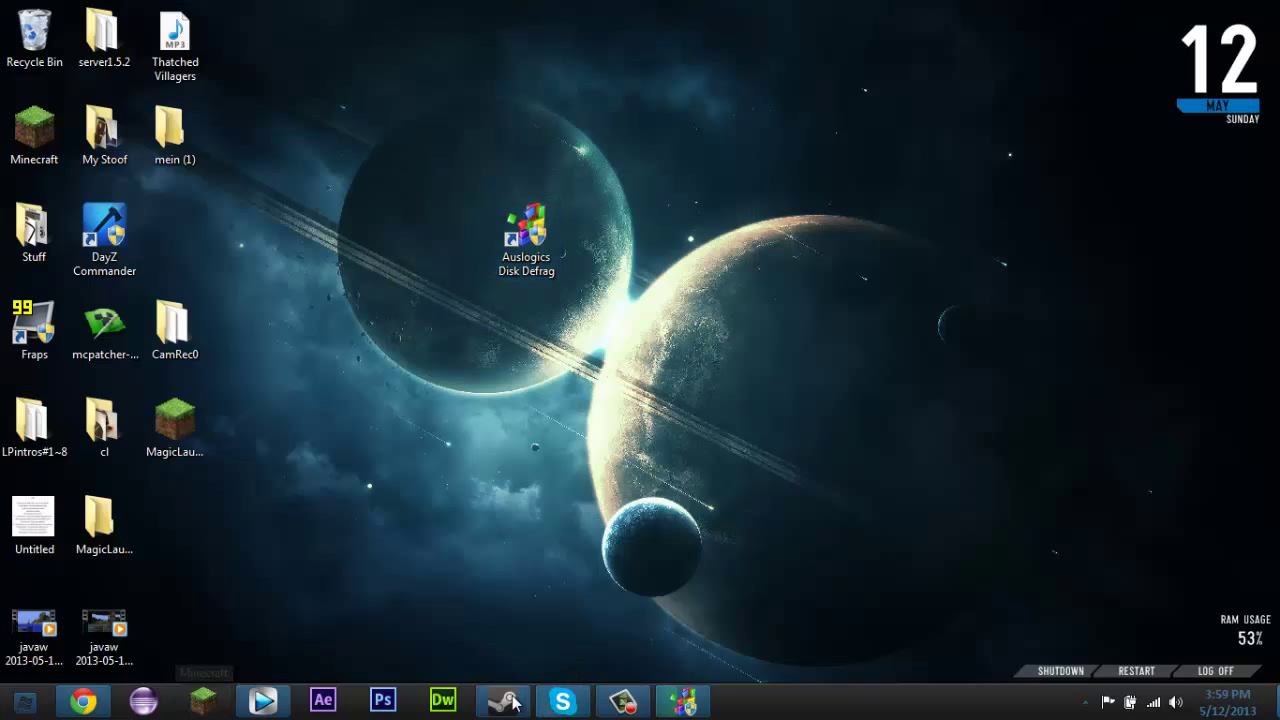
pyautogui.click(697, 700)
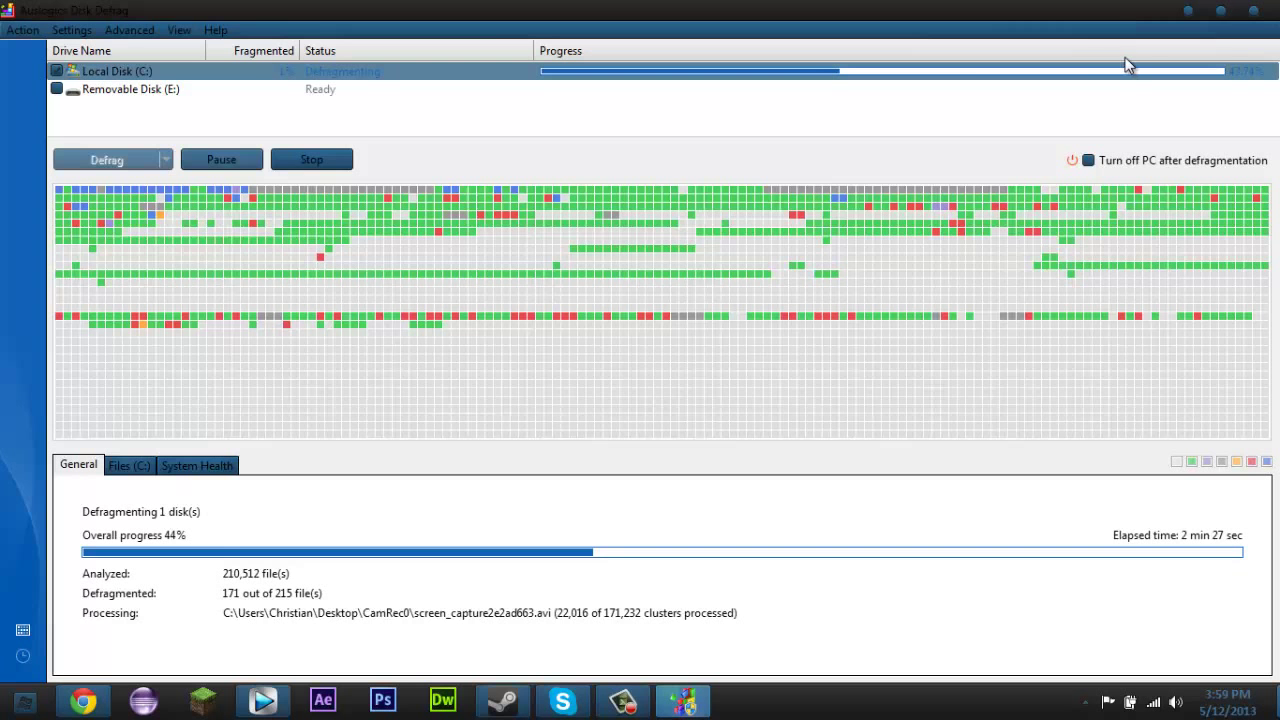
# Minimize and restore Disk Defrag again, showing C: at 58% with 171 of 215 files
pyautogui.click(1188, 11)
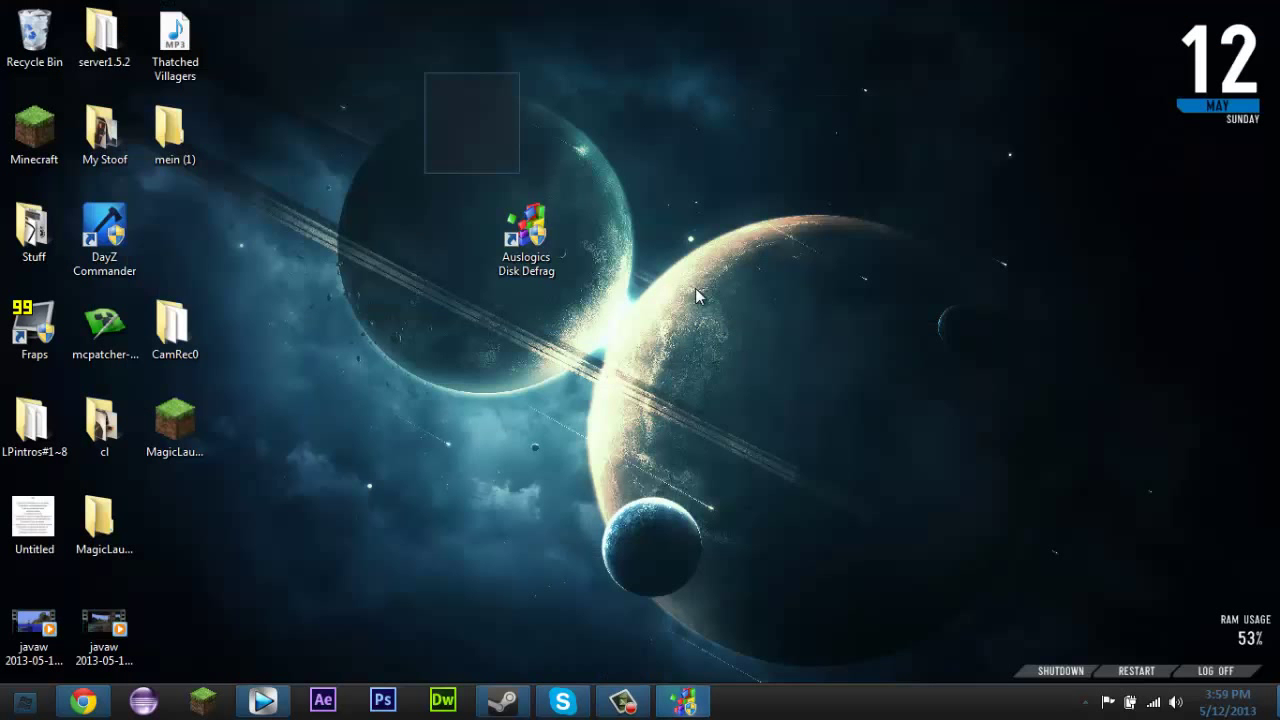
pyautogui.moveTo(688, 290)
pyautogui.mouseDown()
pyautogui.moveTo(351, 285)
pyautogui.moveTo(736, 530)
pyautogui.mouseUp()
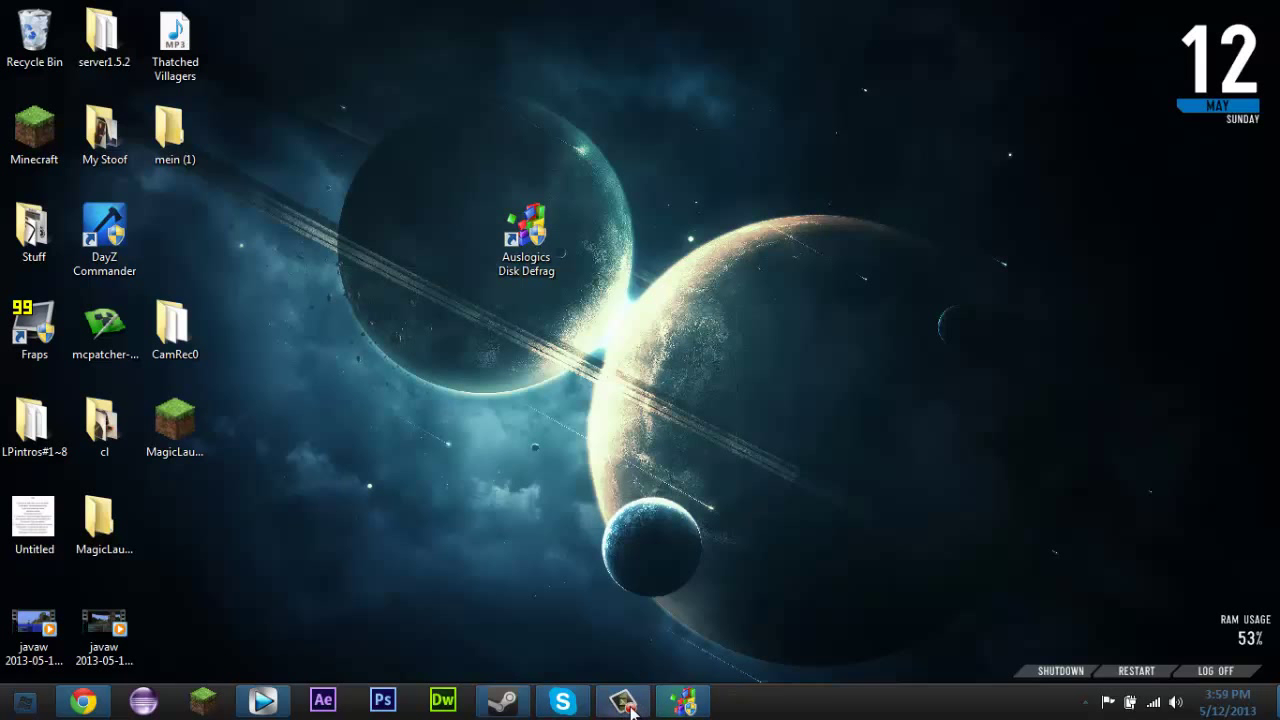
pyautogui.click(683, 702)
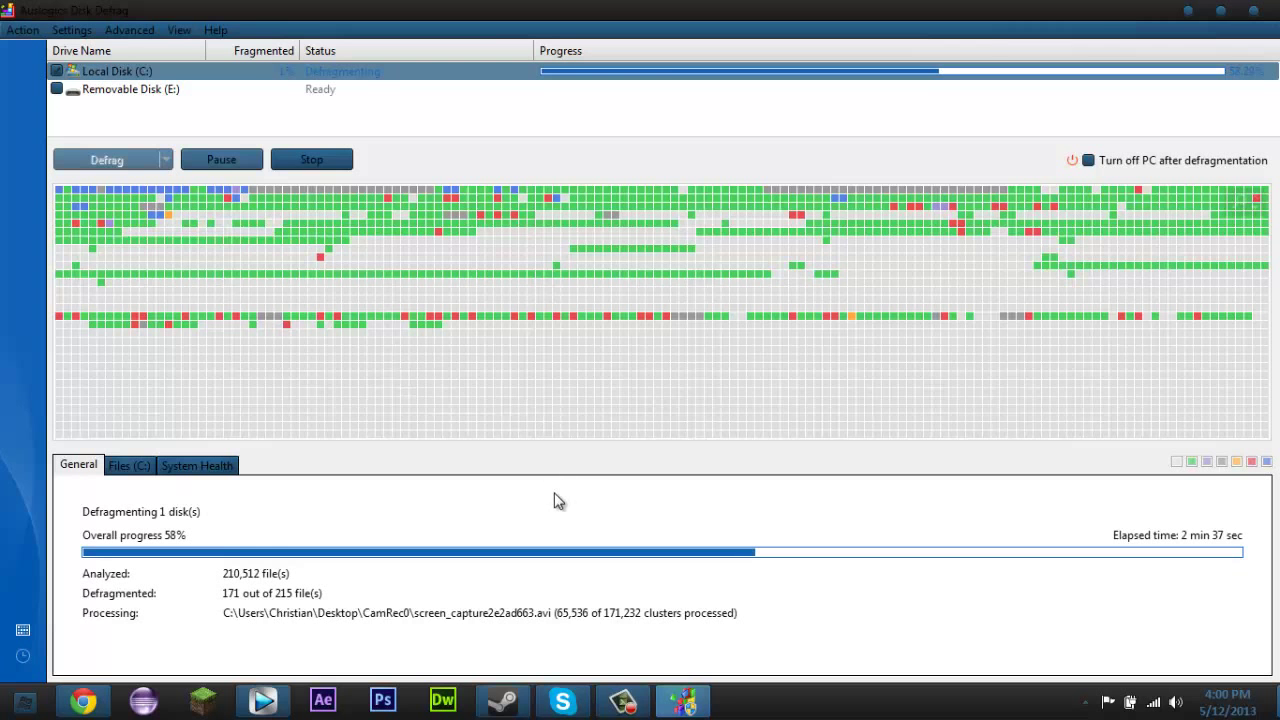